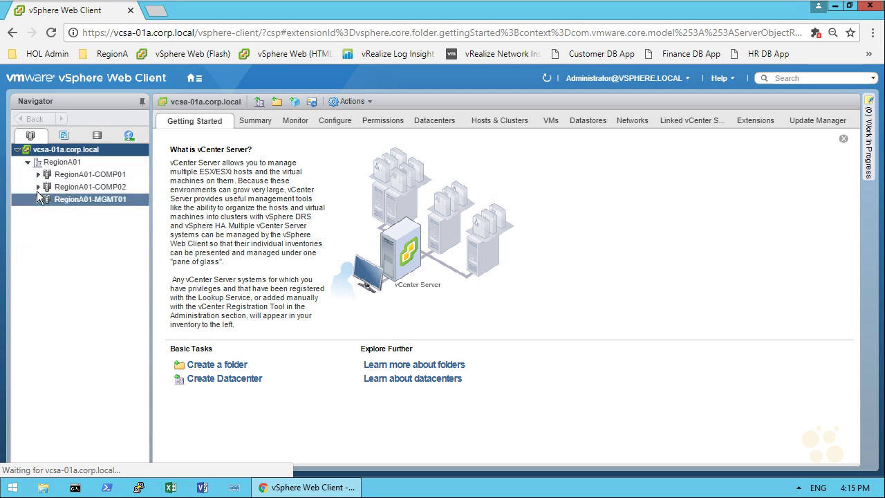
Step: Open the console of the web-01a_corp.local virtual machine in the RegionA01-COMP01 cluster
left_click(39, 175)
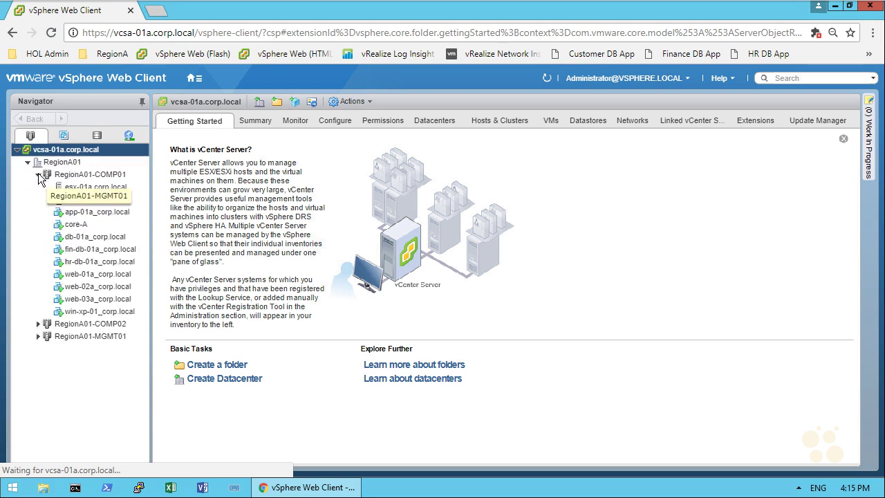
left_click(112, 275)
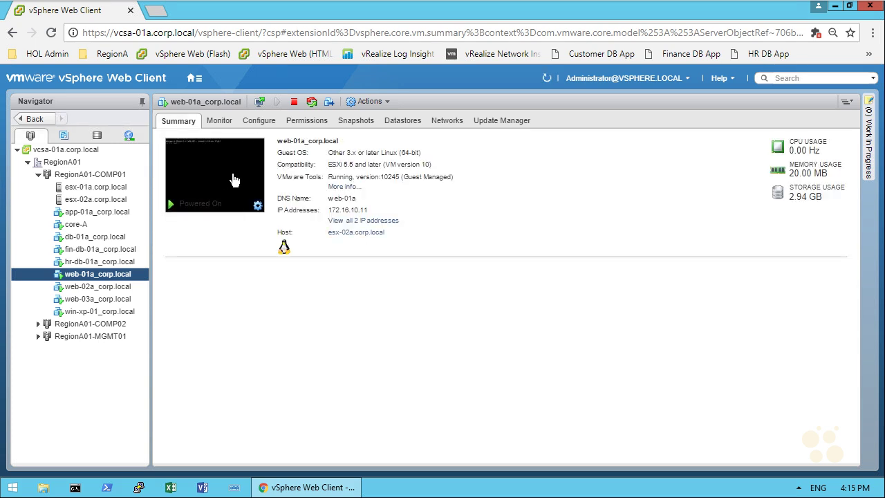
left_click(254, 172)
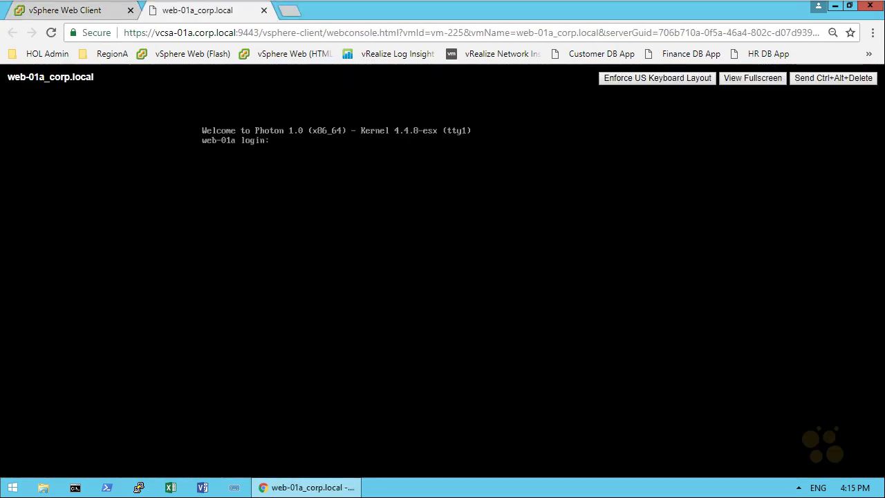
Step: Log in to the web-01a console as root with the account password and run ifconfig to check its network configuration
type("root")
key("Return")
key("Return")
type("ifconfig")
key("Return")
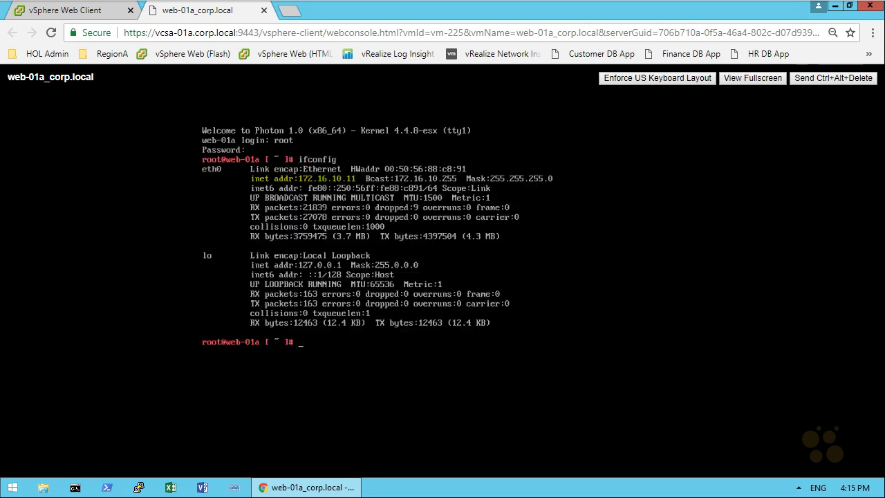
Step: Test connectivity from web-01a with ping -c 3 172.16.10.12, interrupting it after a few replies
type("ping -c 3 172.16.10.12")
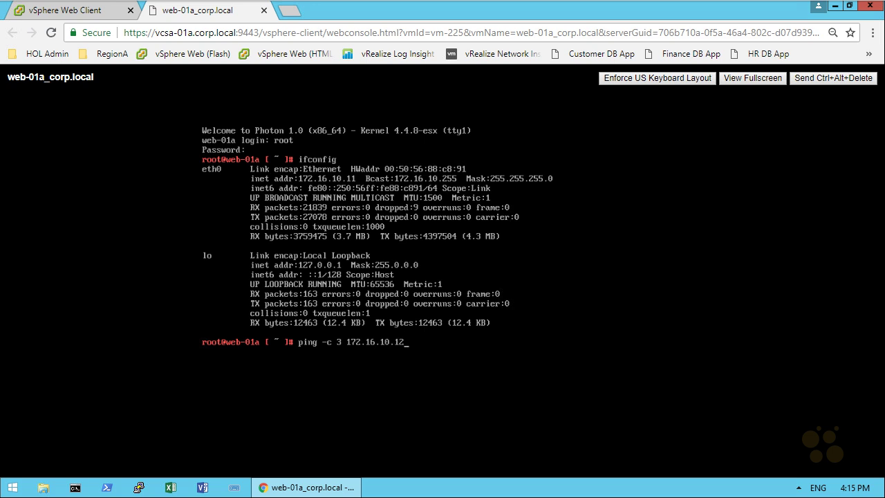
key("Return")
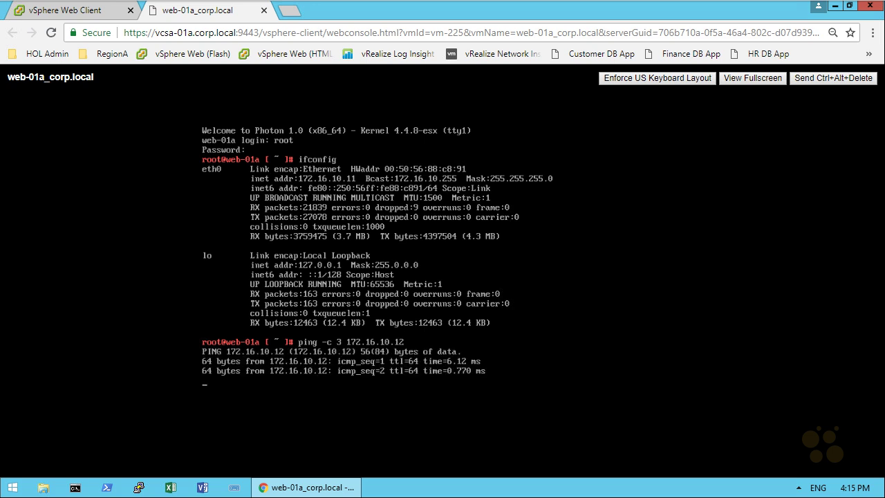
key("ctrl+c")
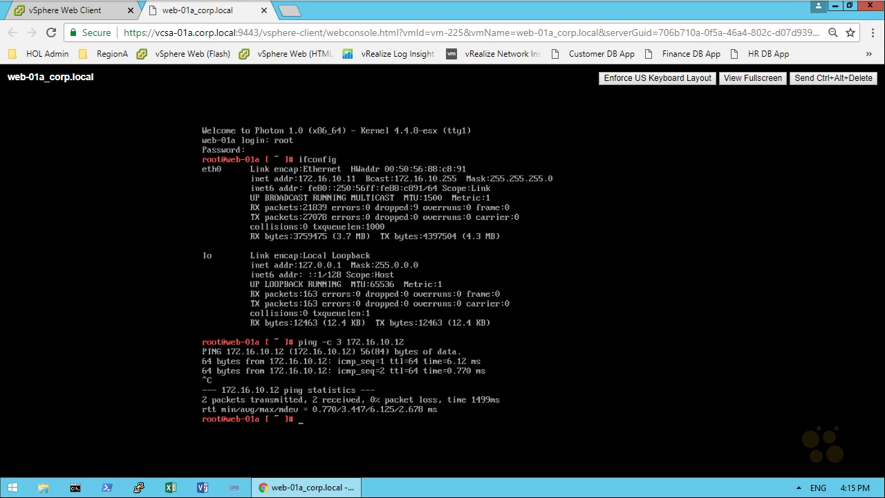
Step: Reuse the previous ping command to test the gateway at 172.16.10.1, interrupting it after a few replies
key("Up")
key("BackSpace")
key("Return")
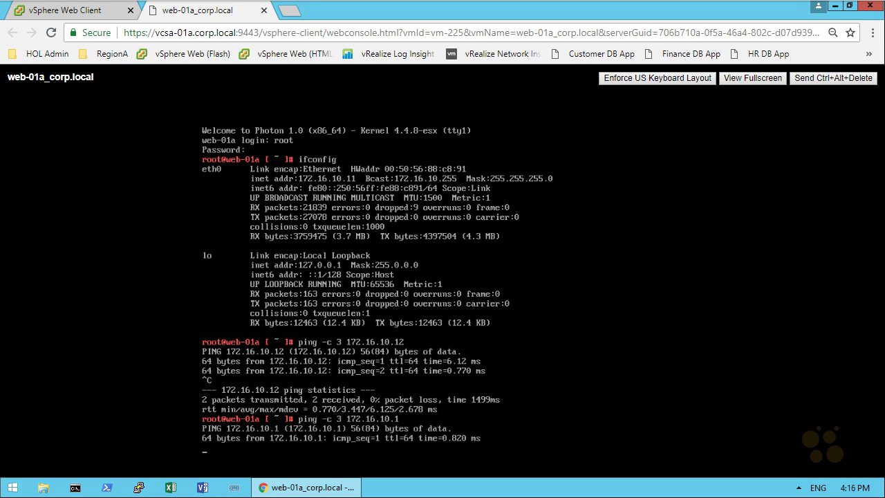
key("ctrl+c")
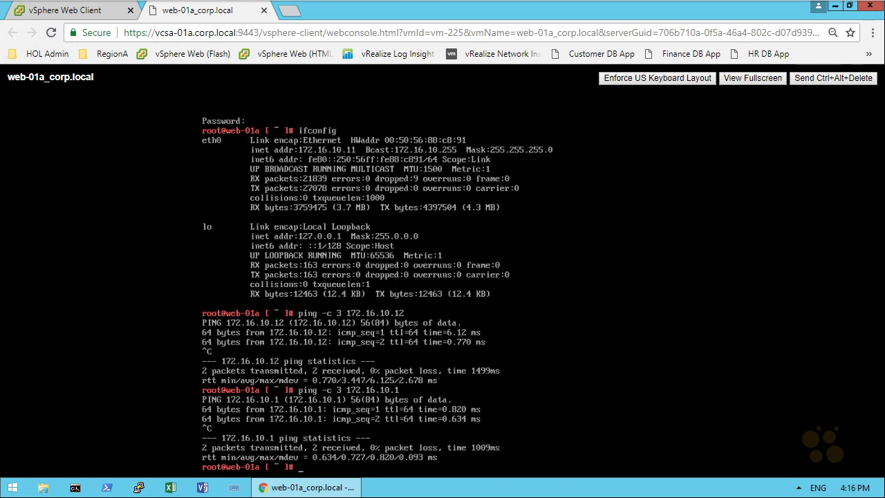
Step: Return to the vSphere Web Client and open the Bridged-Net-RegionA01-vDS-MGMT port group under RegionA01-vDS-MGMT in the networking inventory
left_click(95, 13)
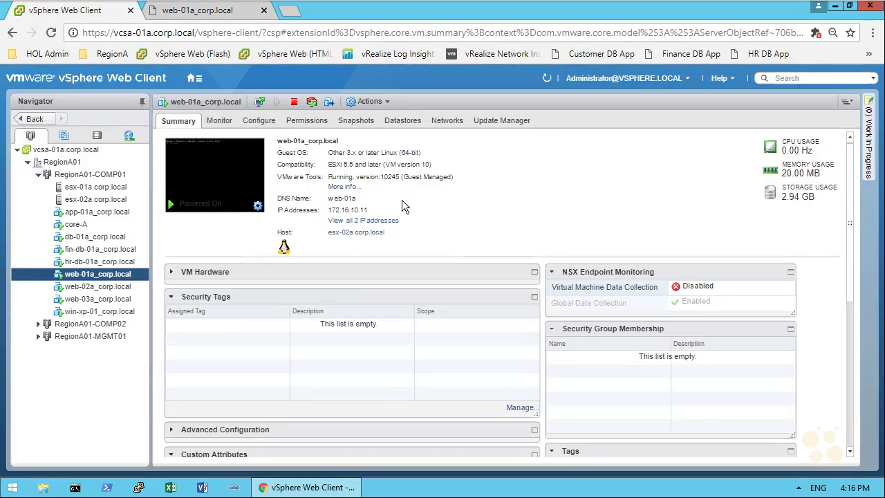
left_click(129, 135)
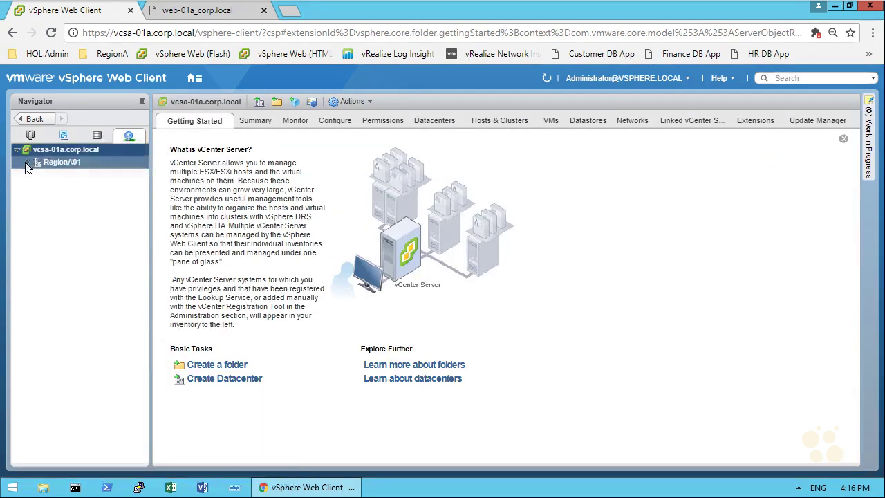
left_click(27, 162)
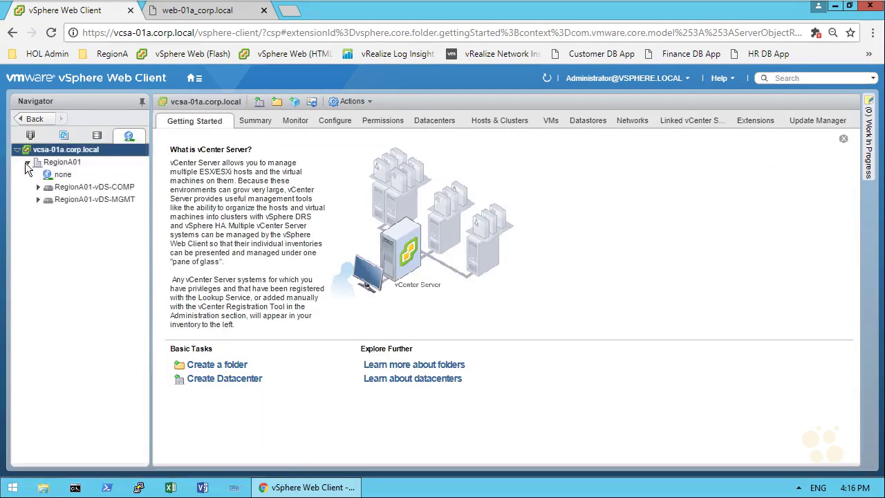
left_click(37, 199)
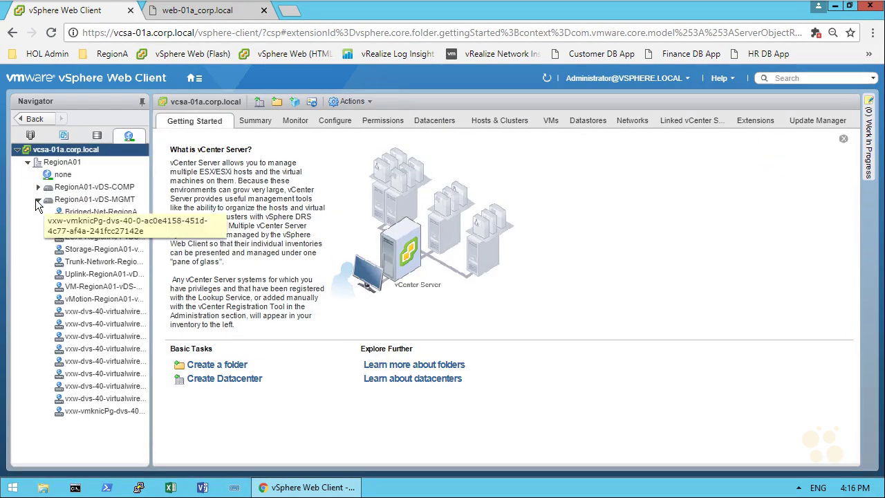
left_click(104, 200)
left_click(103, 211)
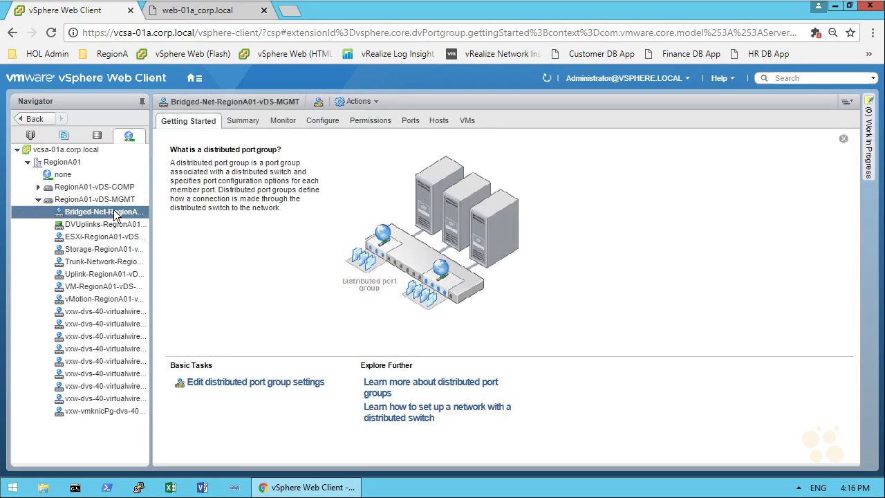
Step: Edit the Bridged-Net-RegionA01-vDS-MGMT port group's settings to use VLAN type VLAN with VLAN ID 101
right_click(114, 212)
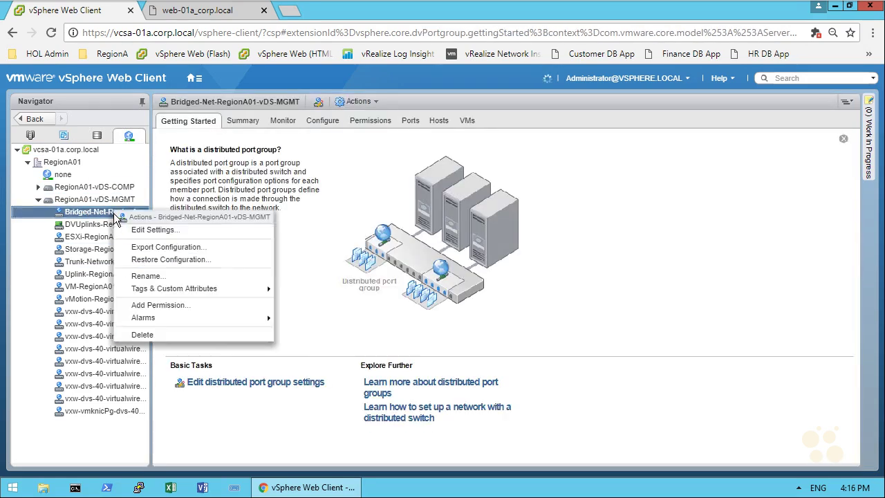
left_click(147, 230)
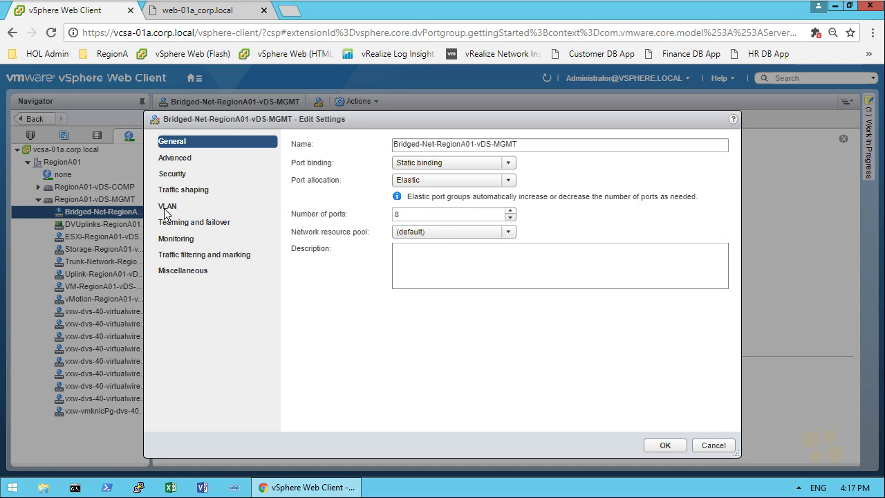
left_click(167, 207)
left_click(466, 142)
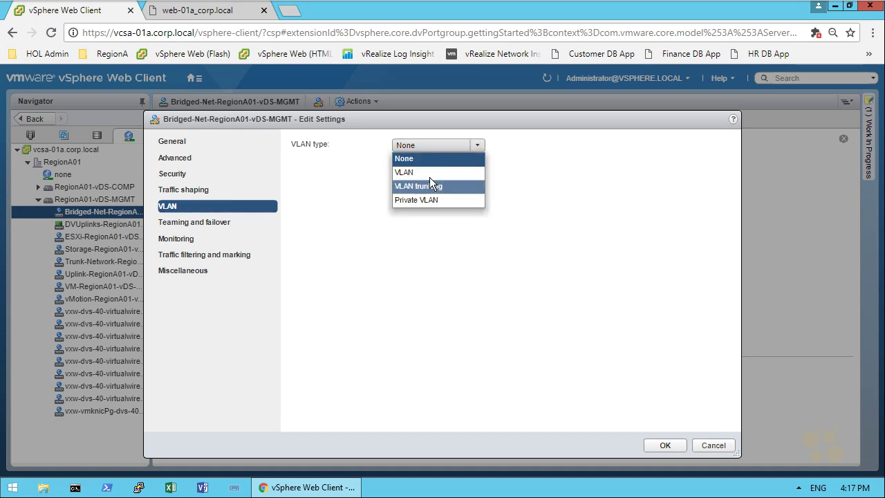
left_click(421, 173)
left_click(418, 164)
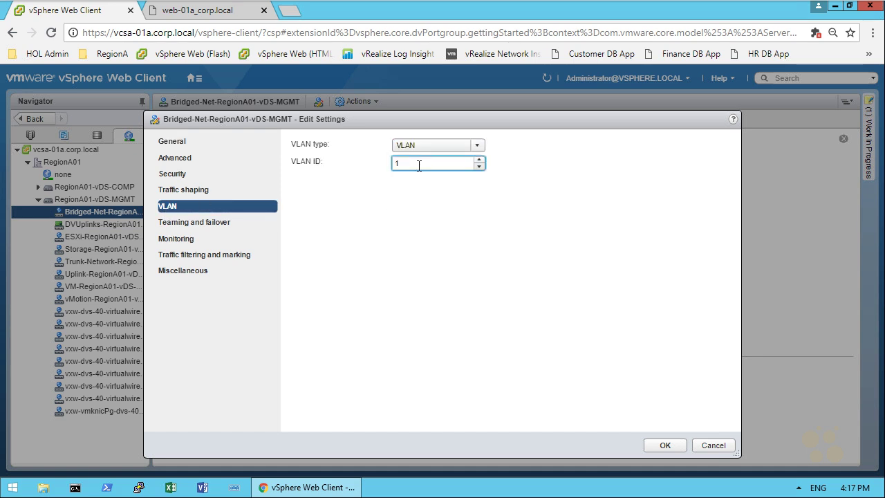
type("01")
left_click(667, 446)
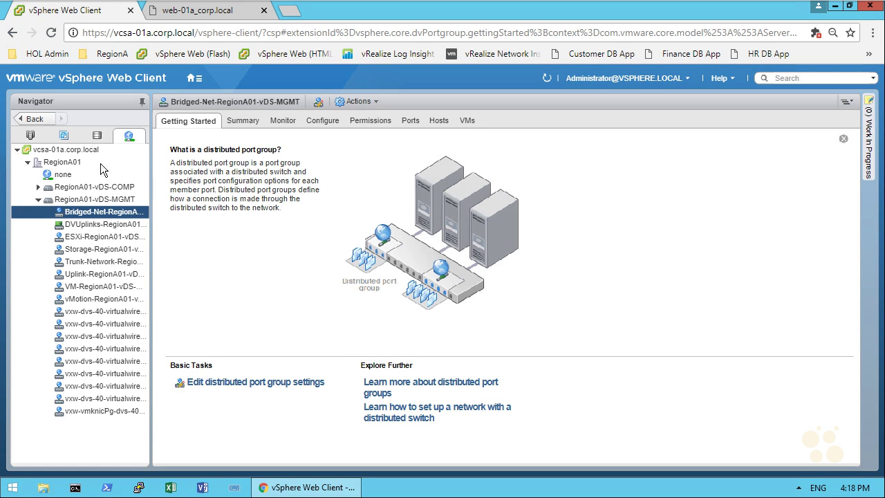
Step: Start migrating the web-01a_corp.local virtual machine, changing both compute resource and storage with the compute resource selected first
left_click(62, 134)
left_click(28, 161)
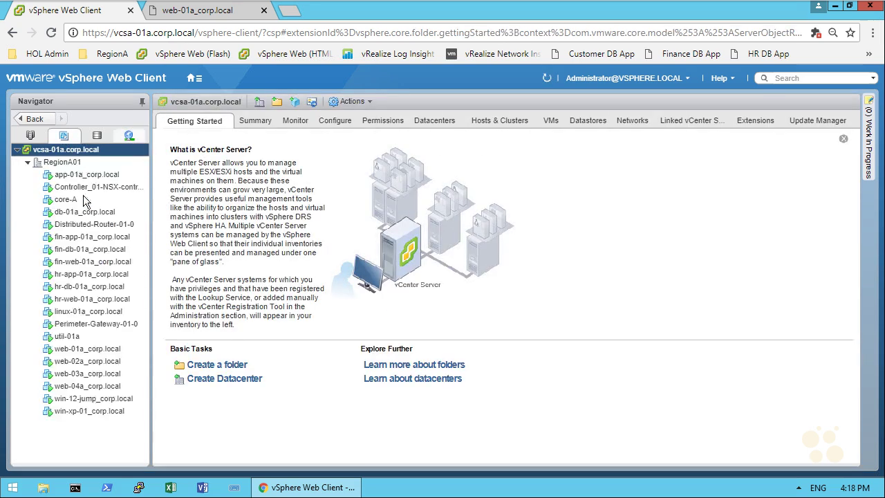
right_click(101, 351)
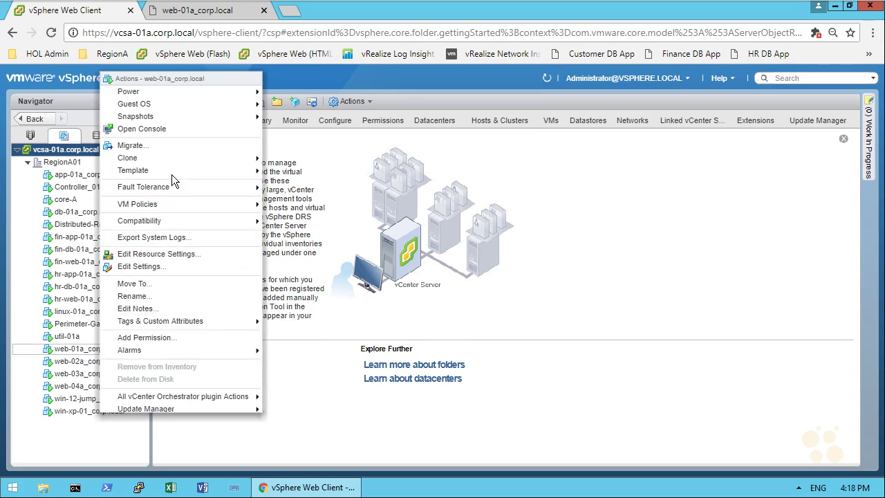
left_click(171, 146)
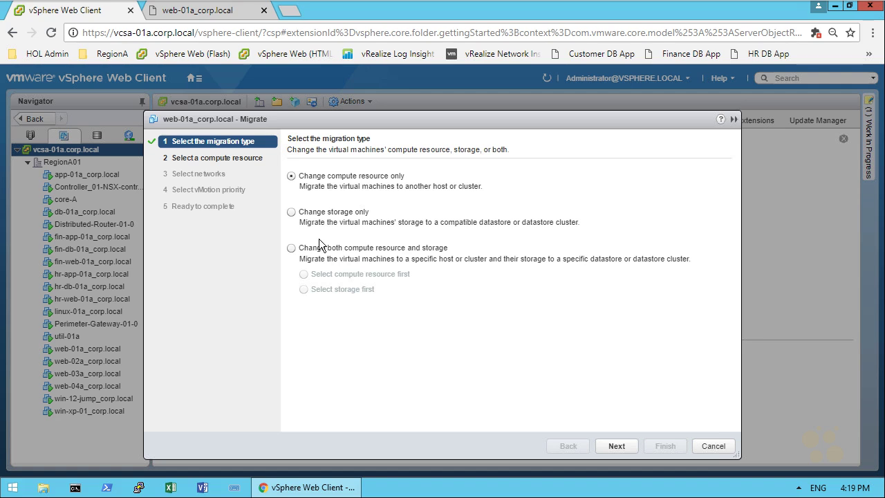
left_click(291, 247)
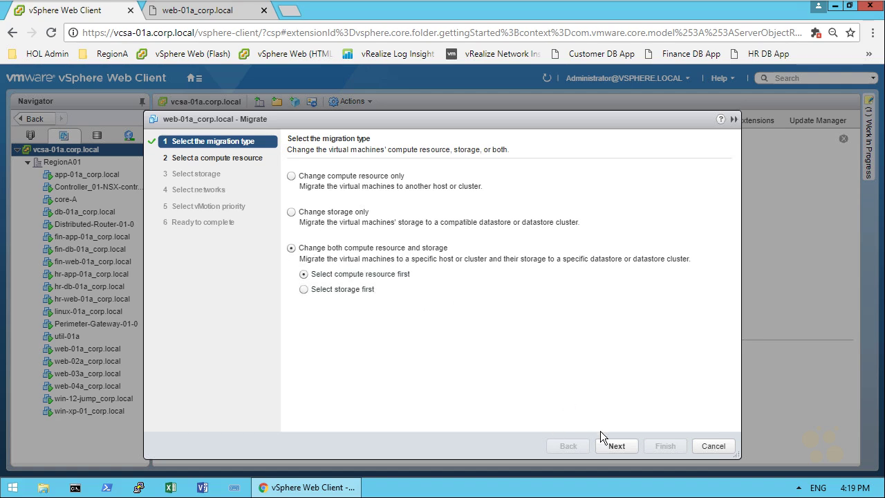
left_click(617, 446)
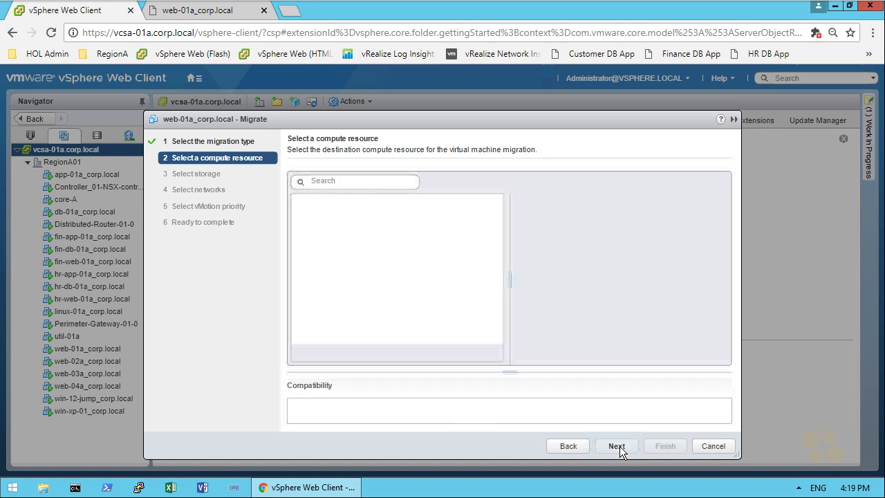
Step: Choose host esx-05a.corp.local in RegionA01-MGMT01 and datastore RegionA01-ISCSI01-COMP01 as the migration destination
left_click(311, 212)
left_click(307, 214)
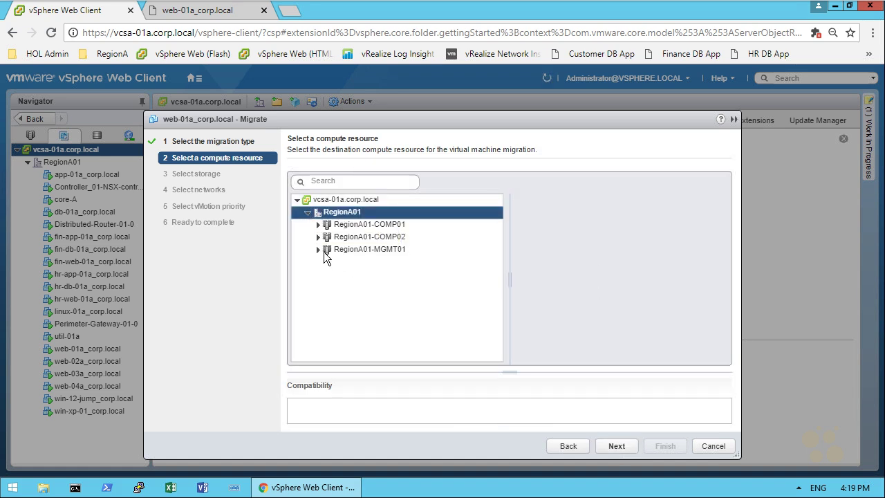
left_click(318, 249)
left_click(360, 274)
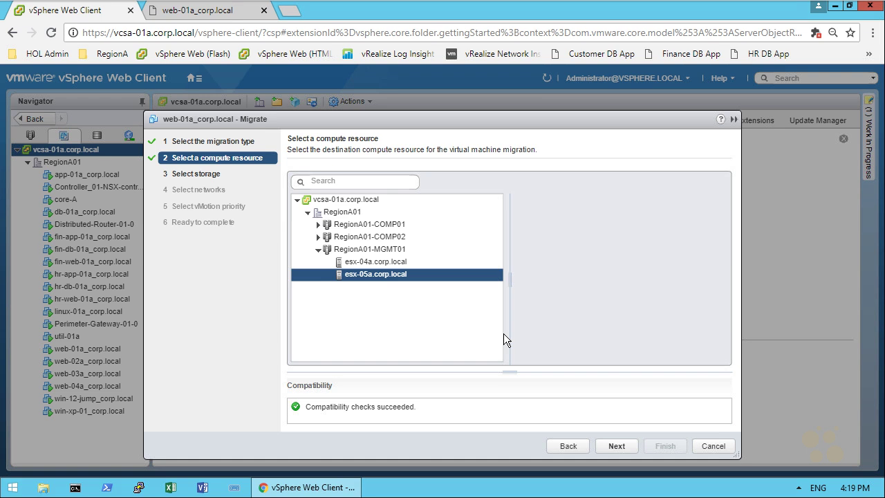
left_click(620, 446)
left_click(347, 280)
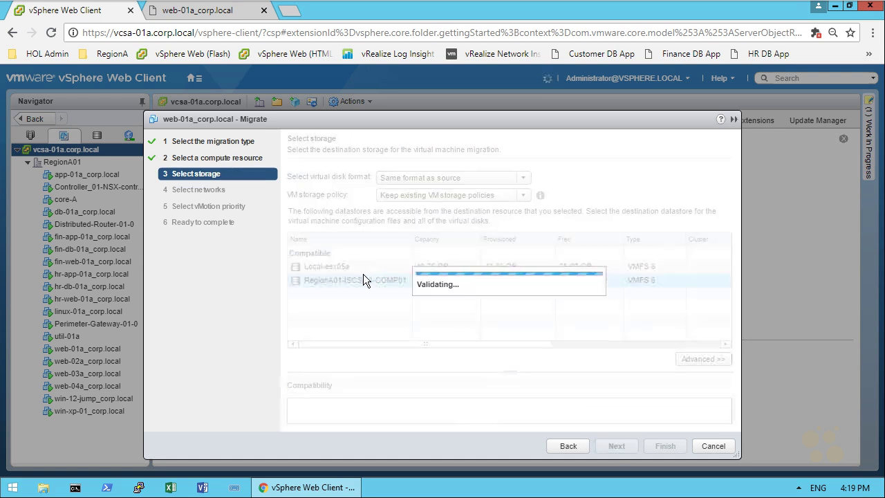
left_click(626, 448)
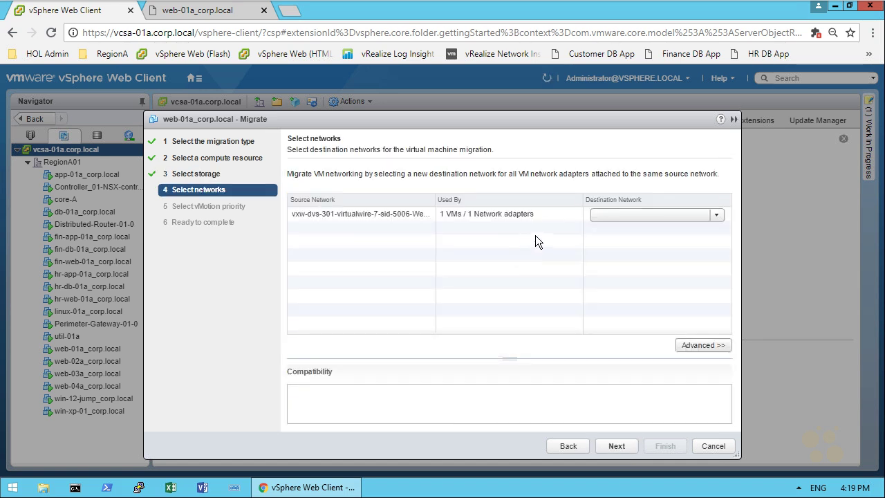
Step: Assign Bridged-Net-RegionA01-vDS-MGMT as the destination network, keep high vMotion priority, and finish the migration wizard
left_click(716, 216)
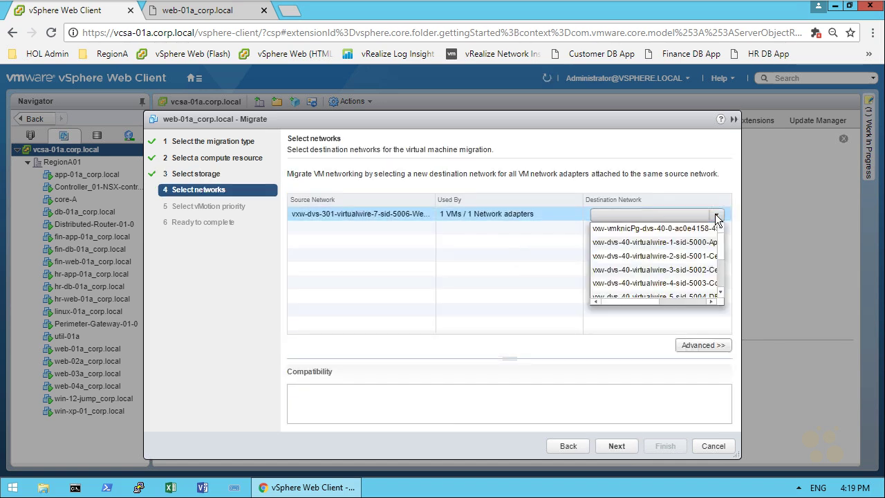
left_click_drag(720, 242, 723, 292)
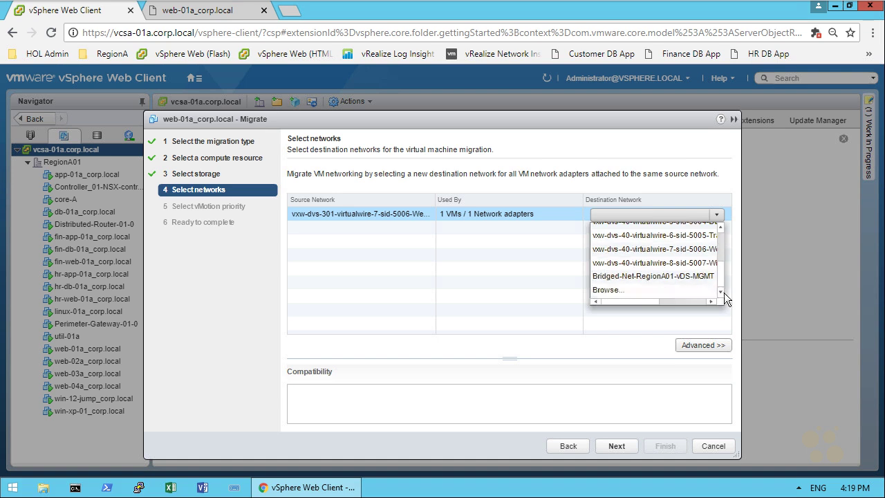
left_click(646, 276)
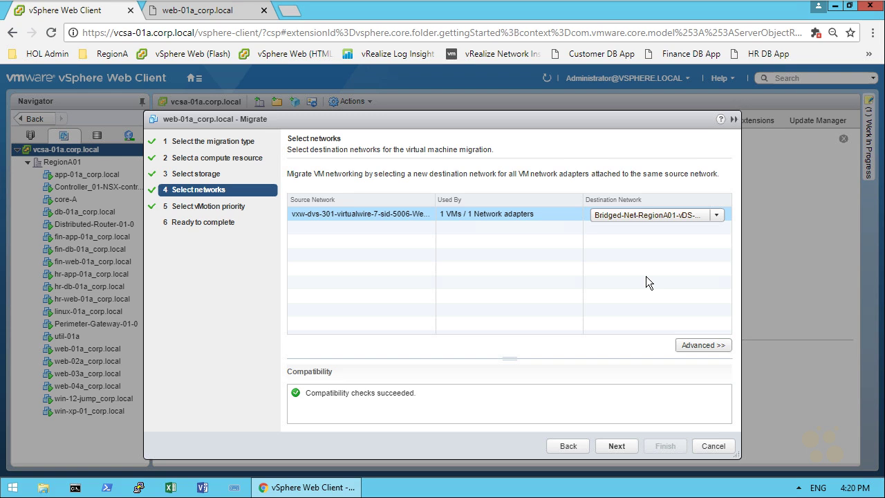
left_click(622, 444)
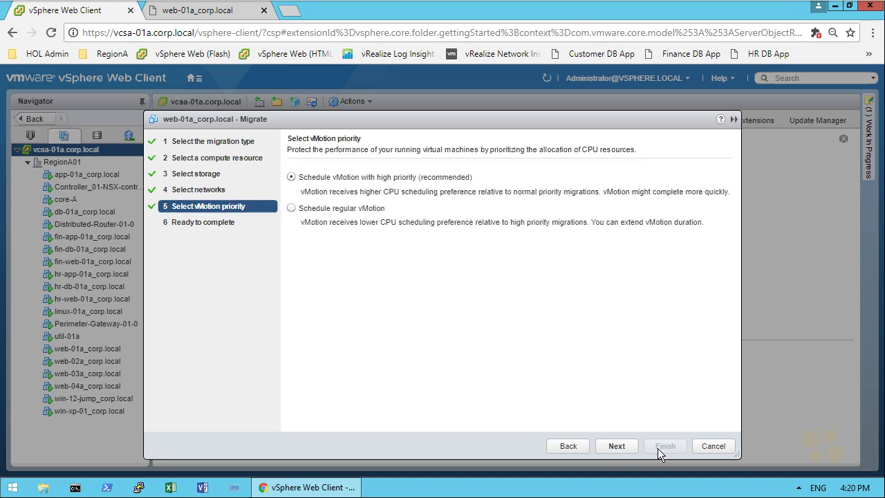
left_click(623, 450)
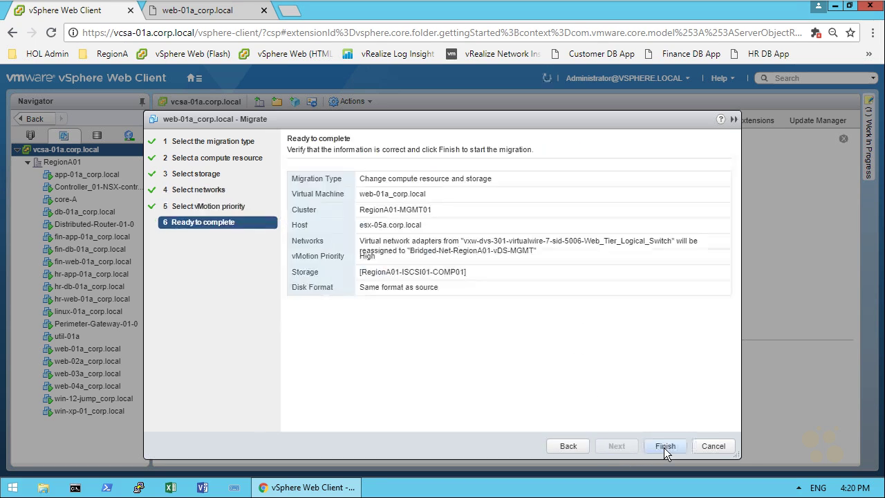
left_click(663, 447)
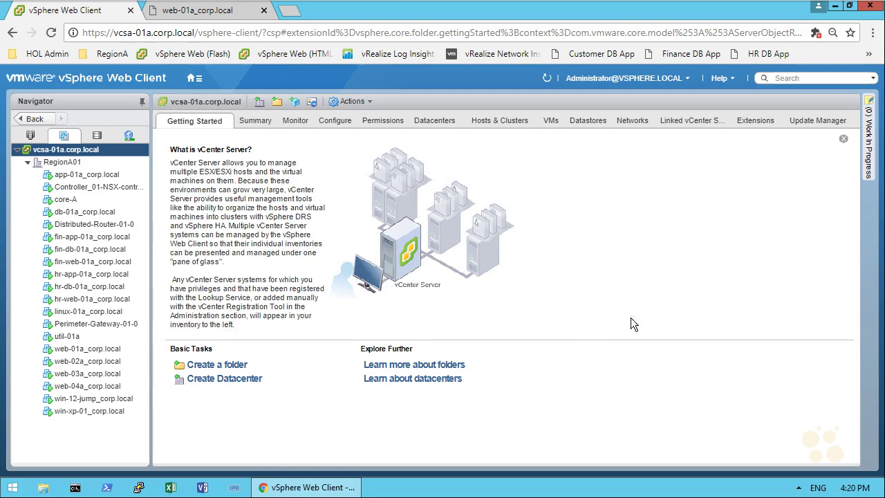
Step: List the virtual machines attached to the Bridged-Net-RegionA01-vDS-MGMT port group
left_click(128, 136)
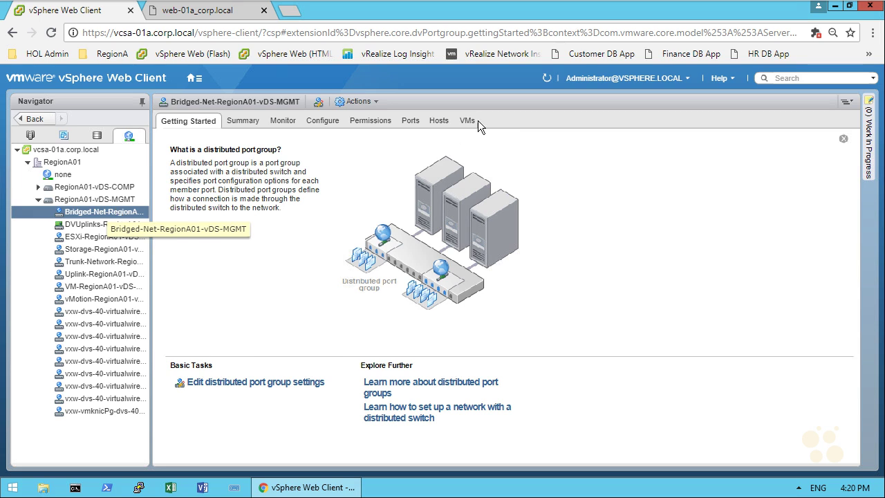
left_click(470, 119)
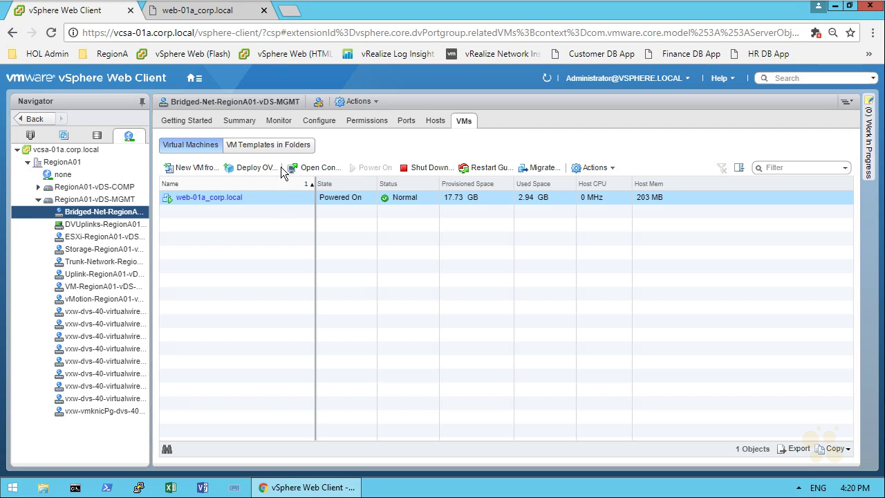
Step: Reconnect the web-01a_corp.local console and test connectivity by sending three pings each to 172.16.10.1 and 172.16.10.12
left_click(201, 14)
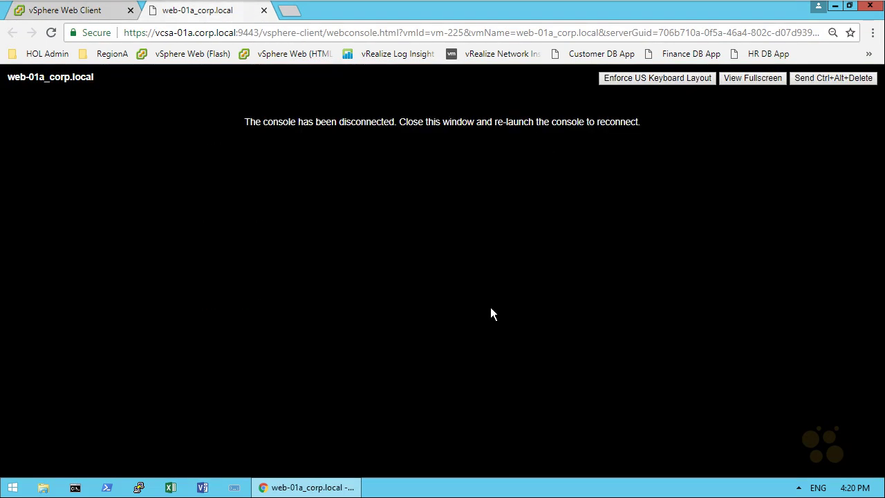
left_click(49, 32)
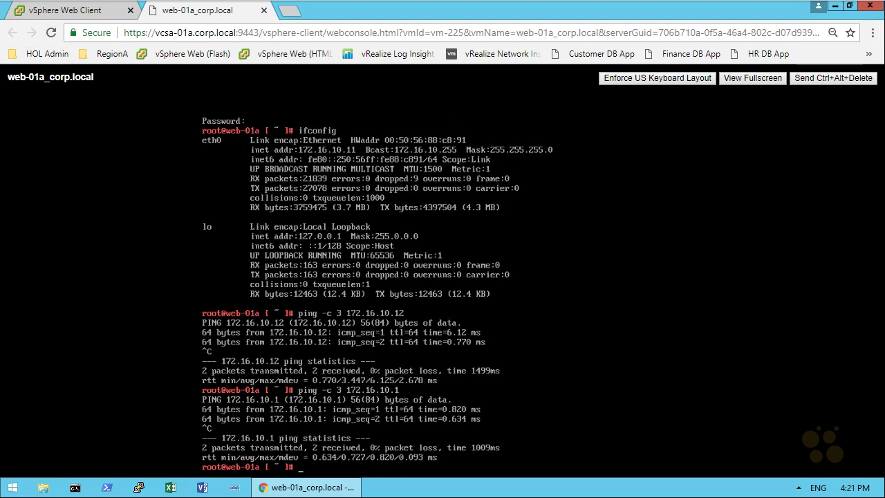
key("Up")
key("Return")
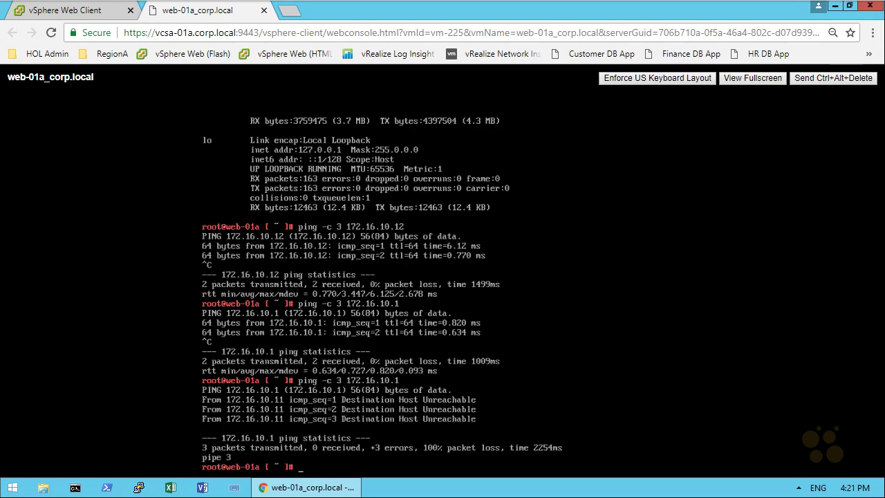
key("Up")
key("Up")
key("Up")
key("Return")
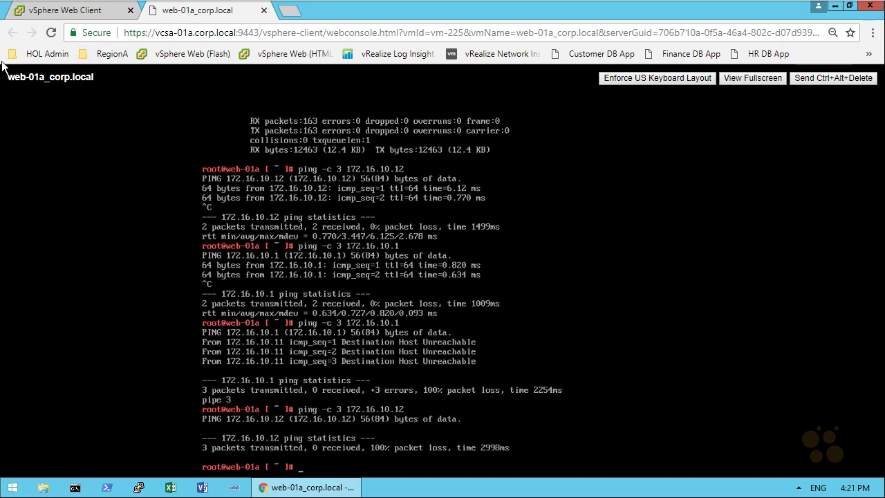
Step: Delete the Web_Tier interface configuration from the NSX edge Perimeter-Gateway-01
left_click(98, 14)
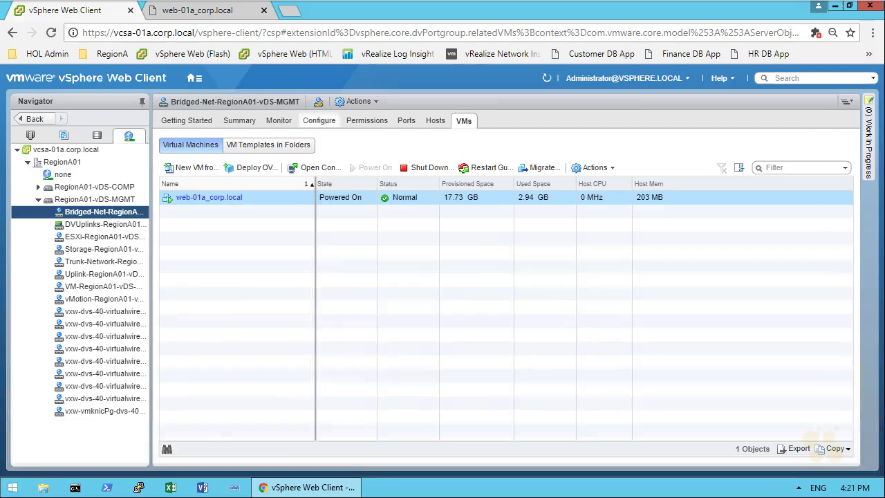
left_click(195, 78)
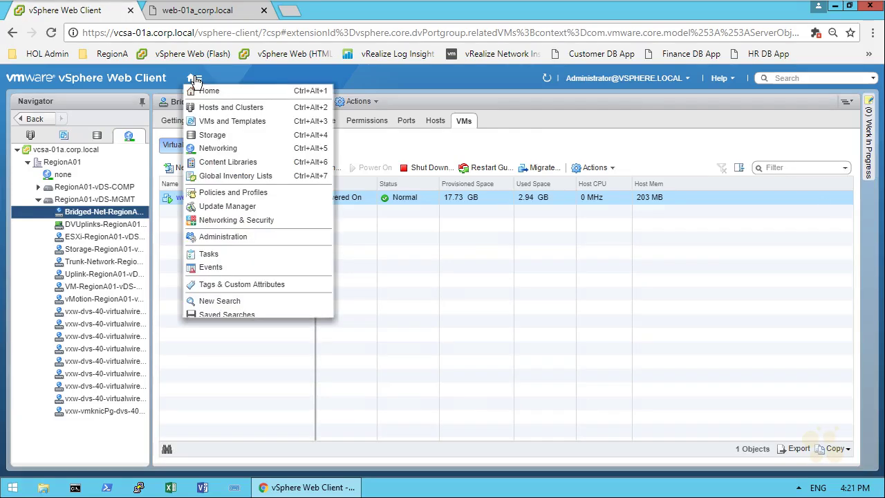
left_click(228, 220)
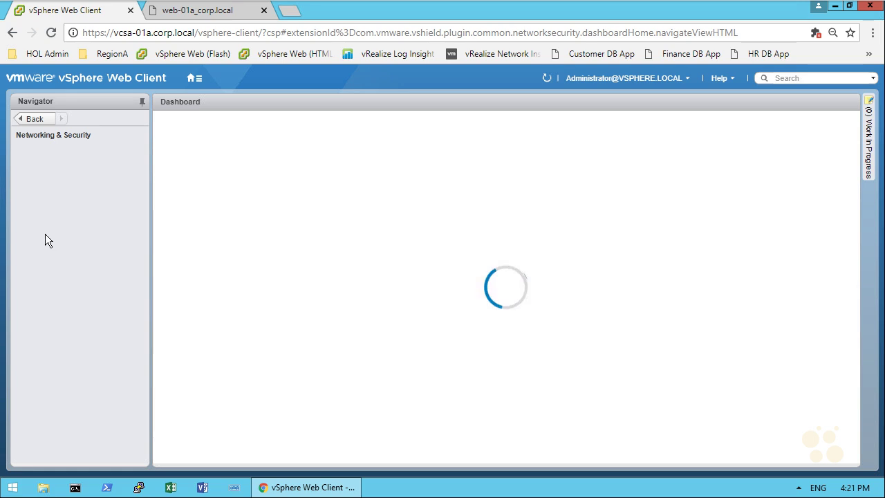
left_click(44, 226)
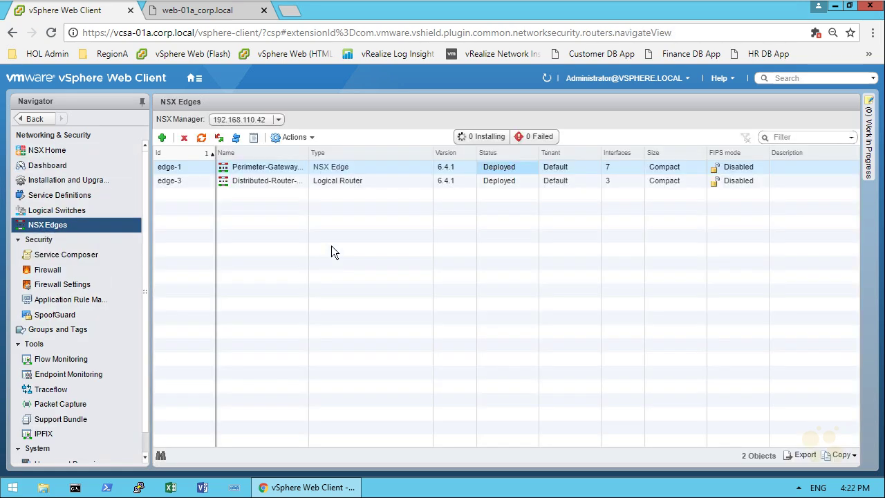
double_click(343, 168)
left_click(261, 121)
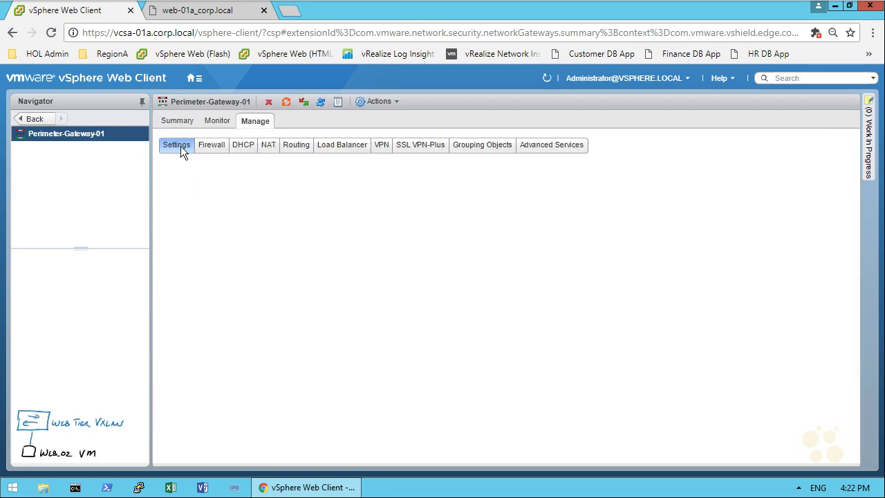
left_click(184, 201)
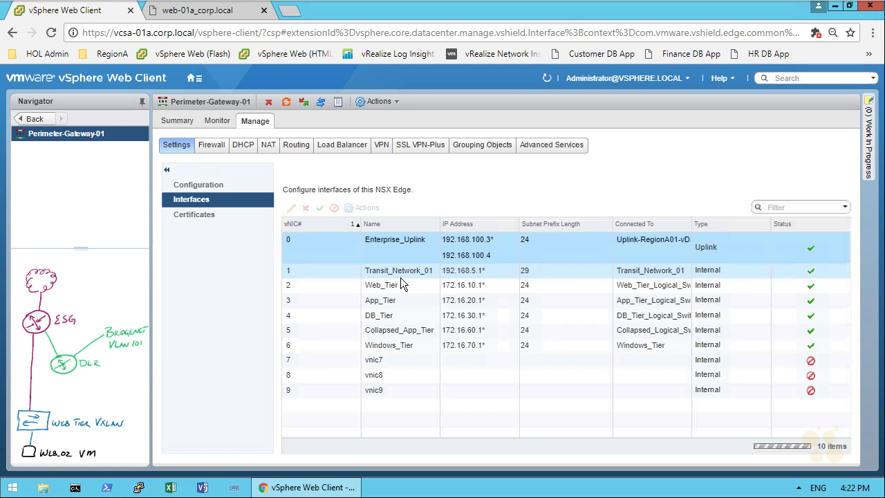
left_click(379, 283)
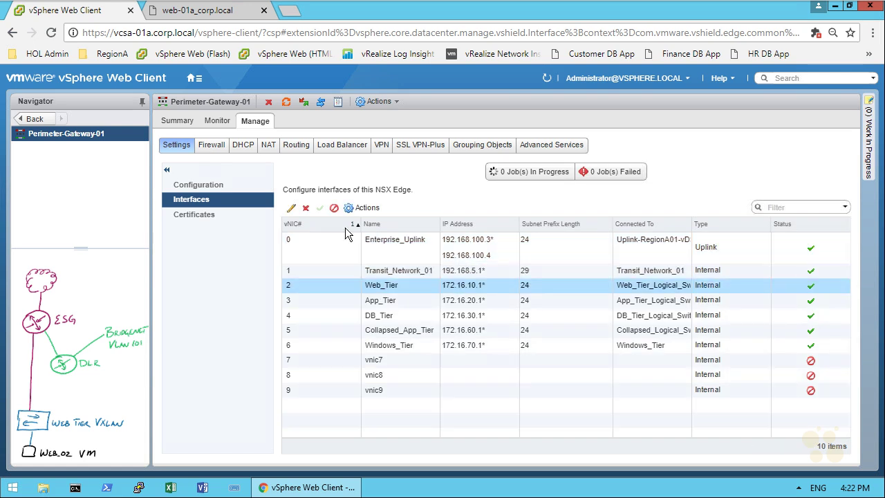
left_click(306, 208)
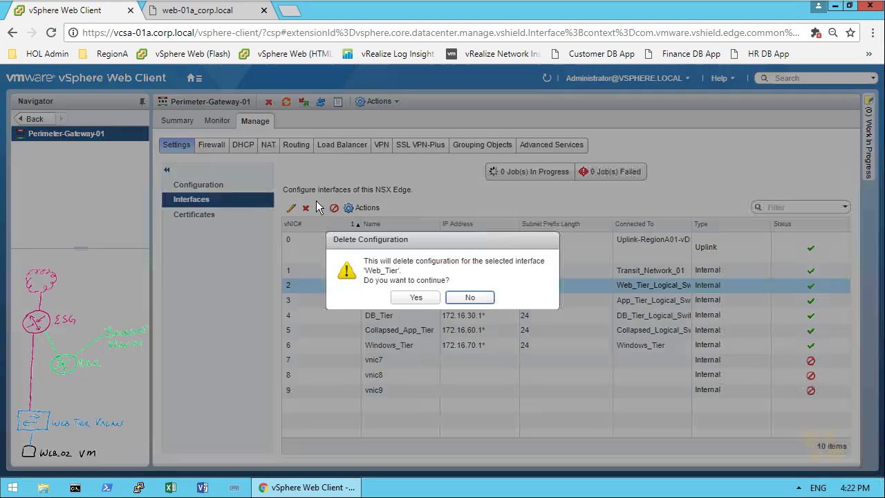
left_click(415, 297)
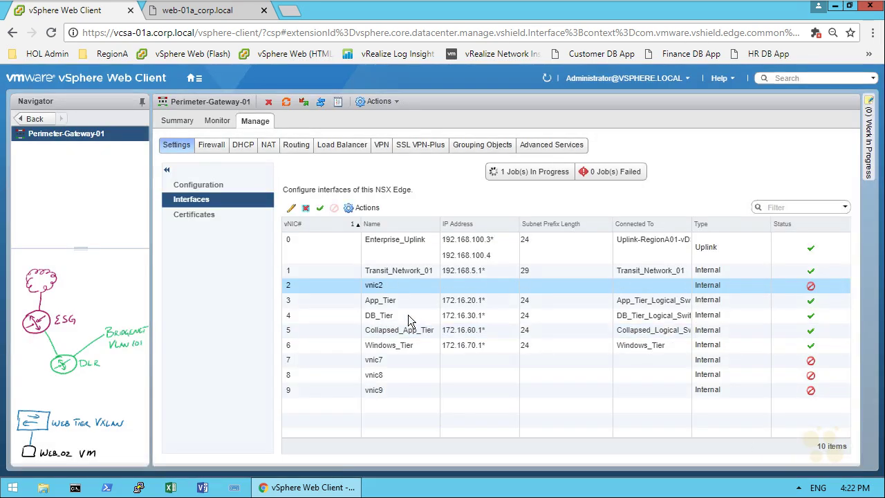
Step: Start adding an internal interface named Web_Tier to the logical router Distributed-Router-01, connected to Web_Tier_Logical_Switch
left_click(32, 119)
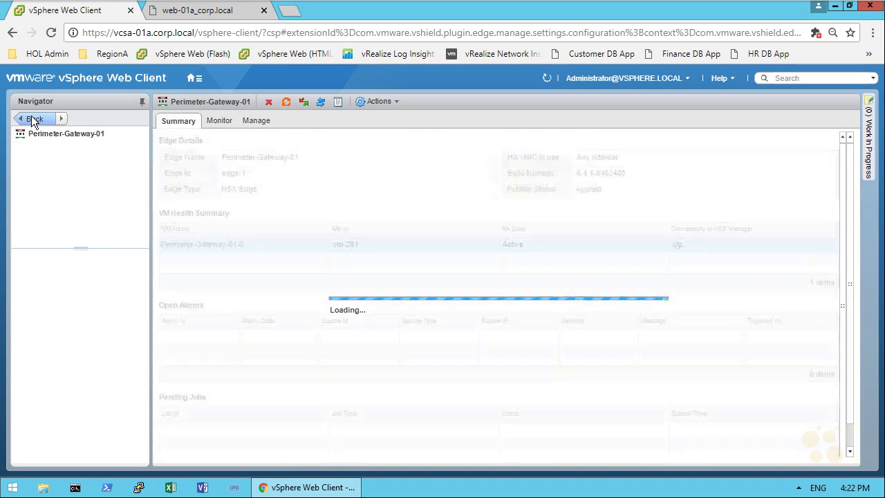
left_click(33, 119)
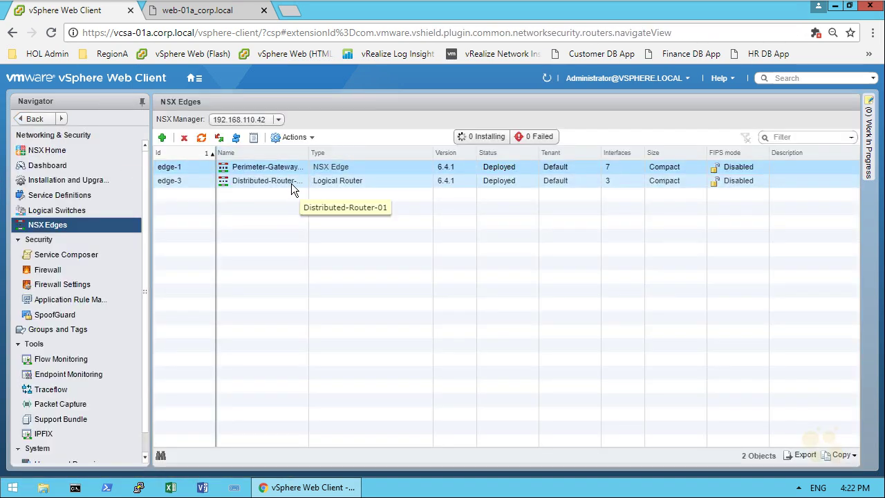
double_click(291, 183)
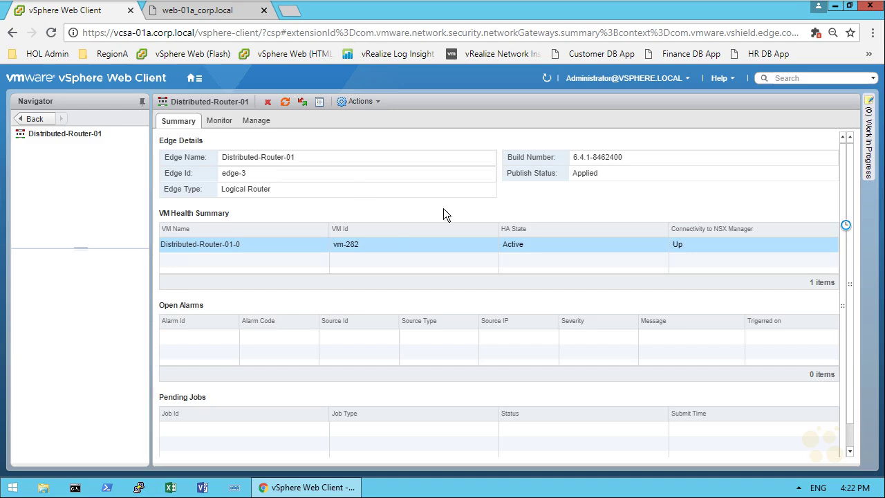
left_click(257, 122)
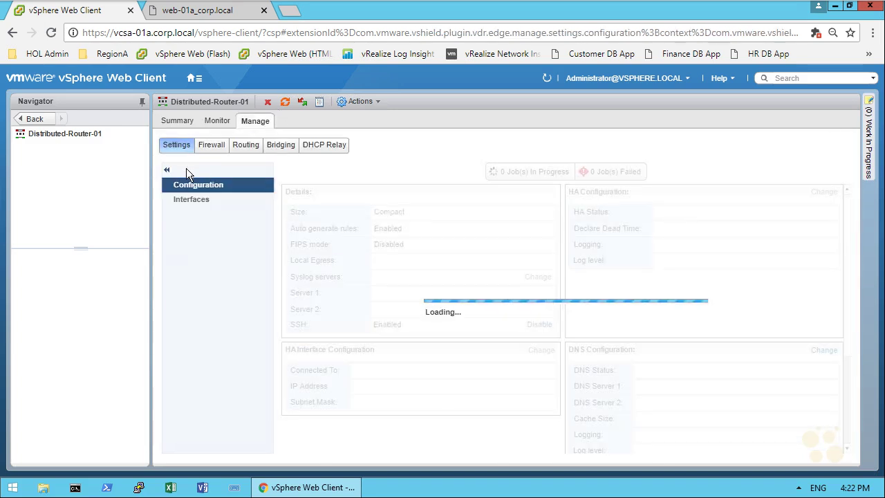
left_click(197, 200)
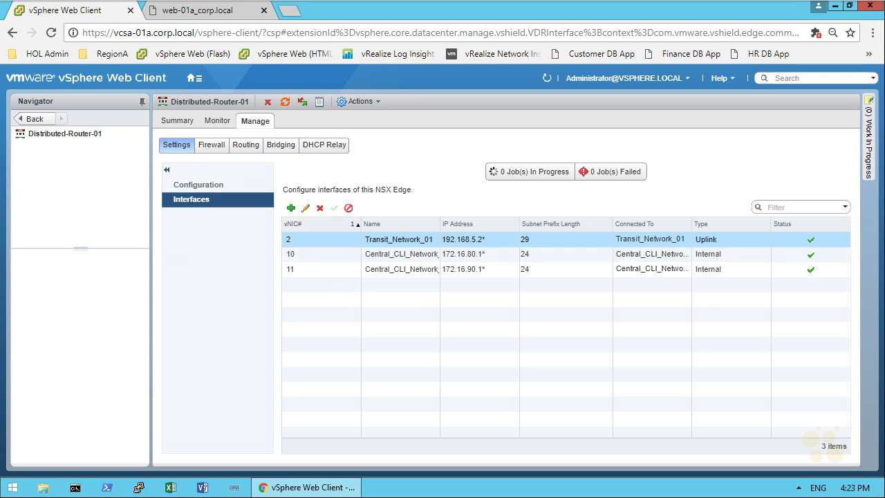
left_click(291, 209)
left_click(369, 171)
type("Web_Tier")
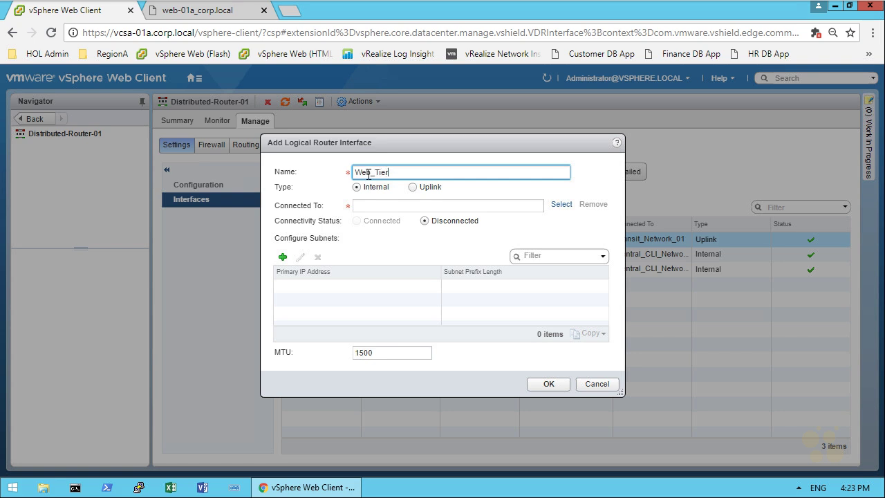
left_click(562, 205)
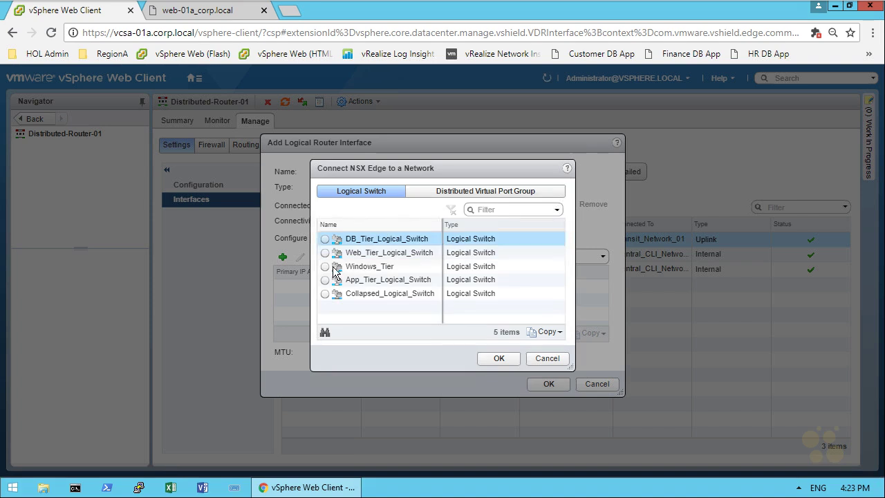
left_click(326, 253)
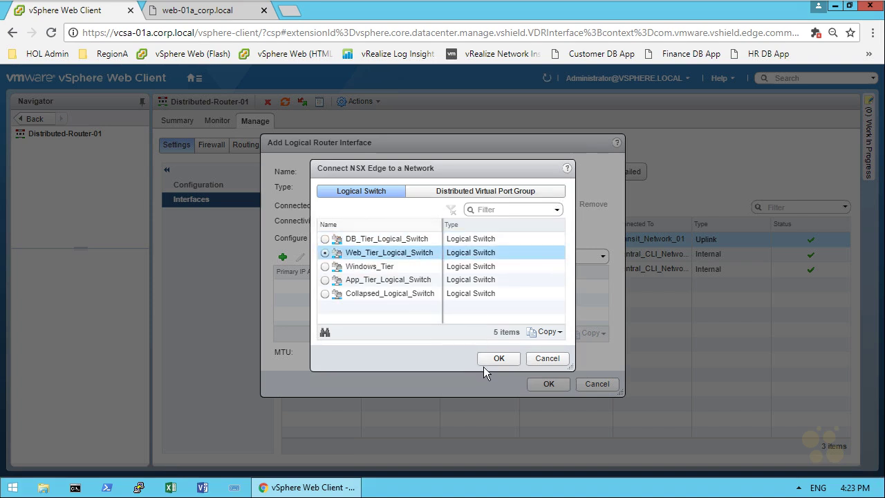
left_click(499, 358)
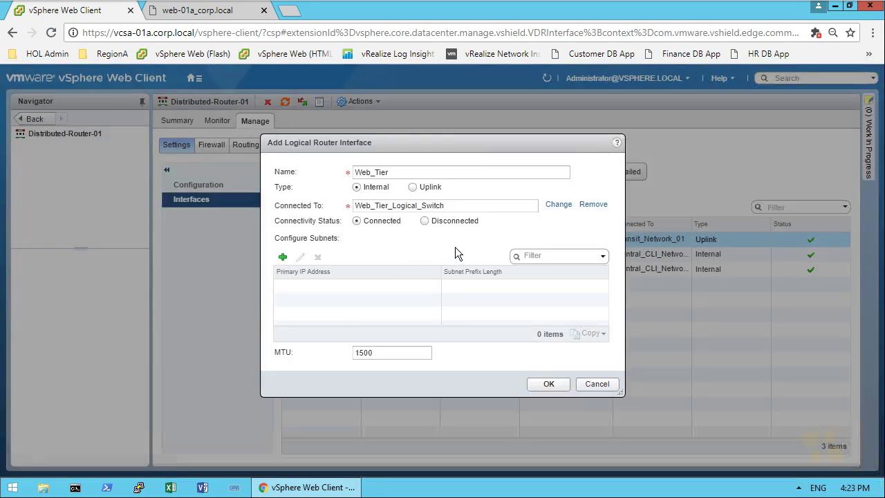
Step: Configure the new interface's subnet with primary IP address 172.16.10.1 and prefix length 24, and save the interface
left_click(282, 257)
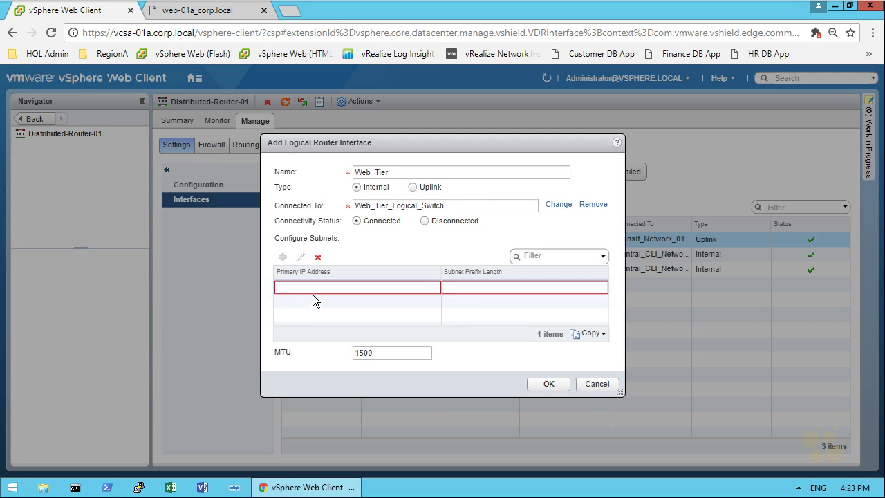
left_click(320, 286)
type("172.16.")
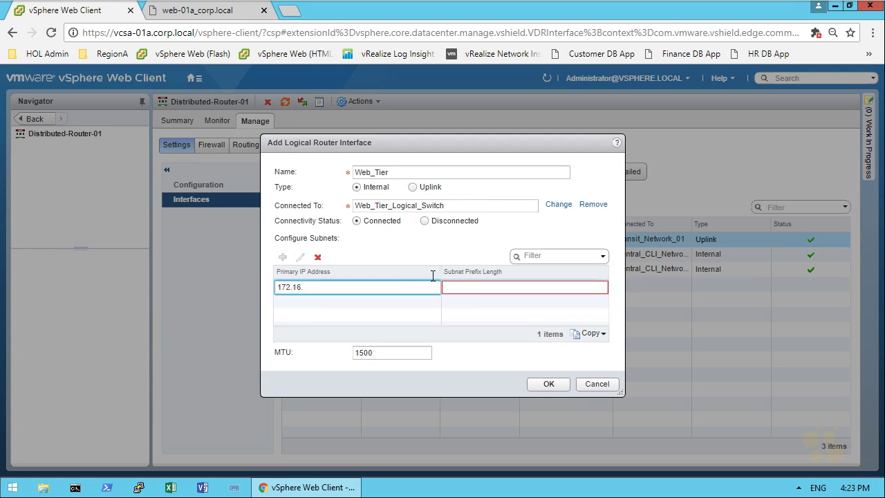
type("19")
type(".1")
left_click(477, 289)
type("24")
left_click(553, 386)
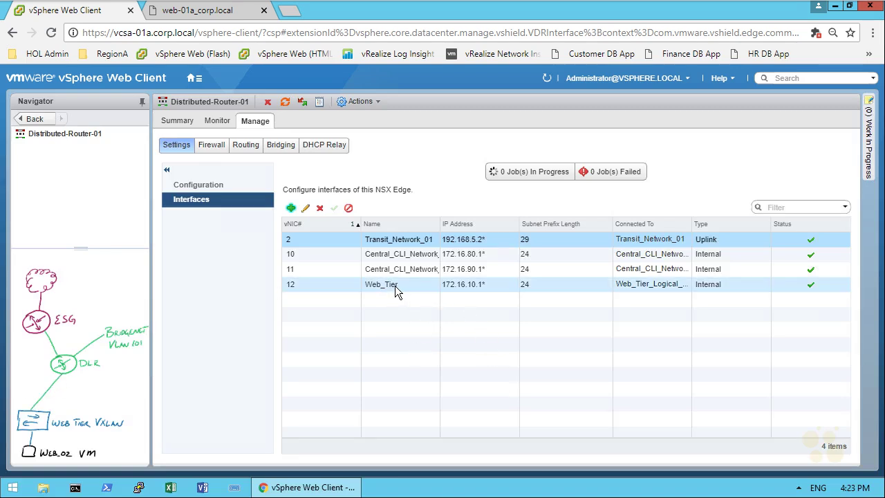
left_click(195, 79)
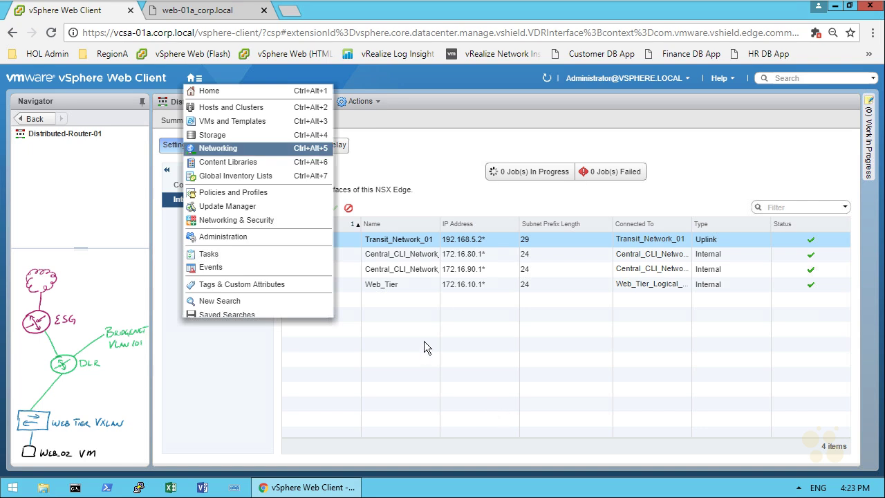
left_click(445, 337)
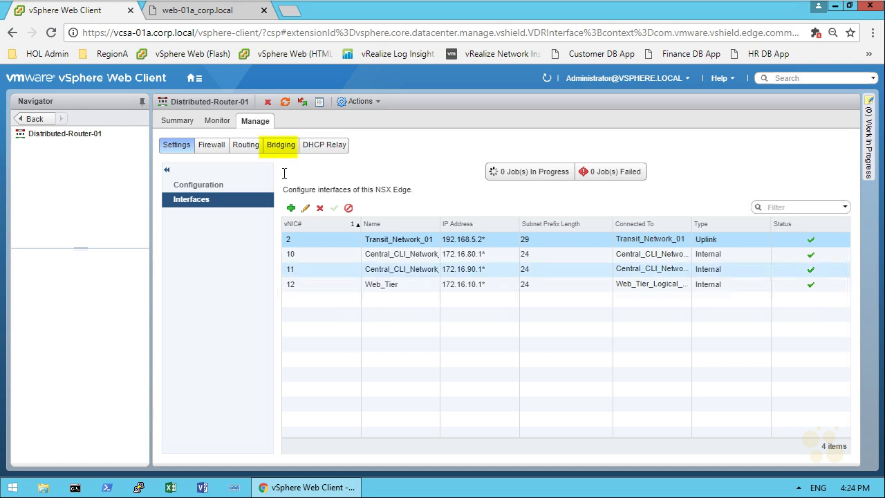
Step: Start adding a bridge named Web Bridge to Distributed-Router-01 and assign Web_Tier_Logical_Switch as its logical switch
left_click(280, 146)
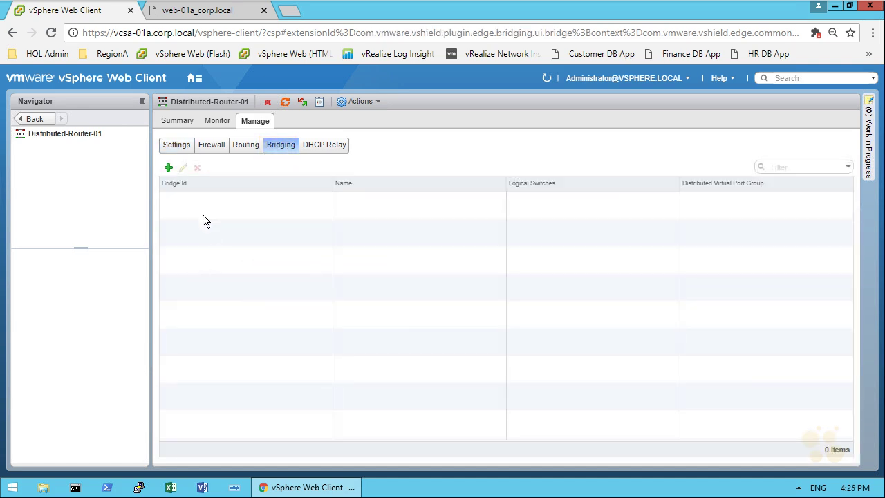
left_click(168, 168)
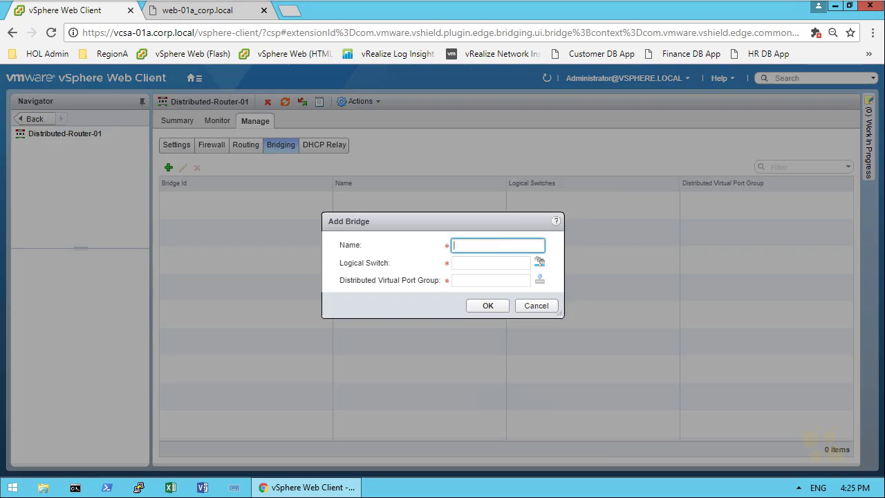
type("Web Bridge")
left_click(540, 265)
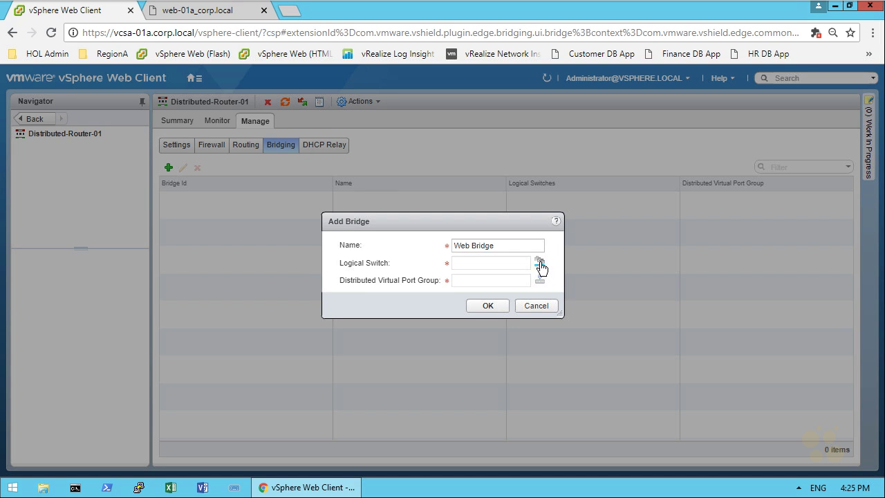
left_click(539, 266)
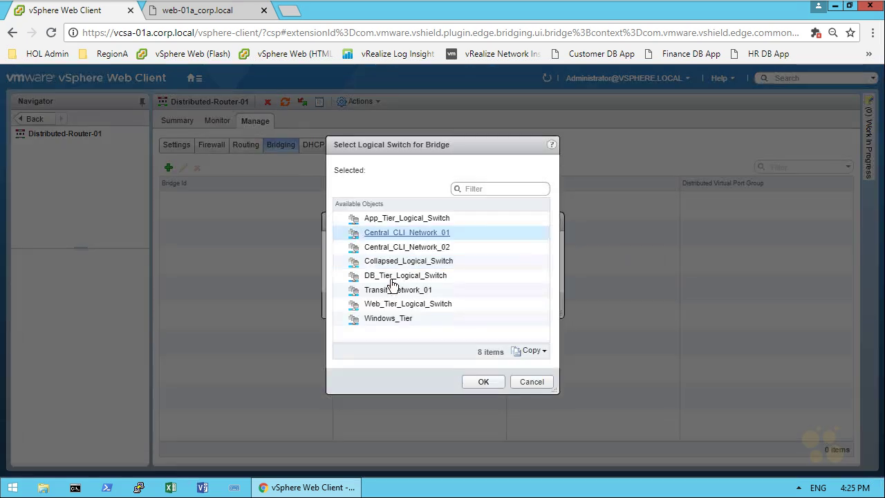
left_click(396, 306)
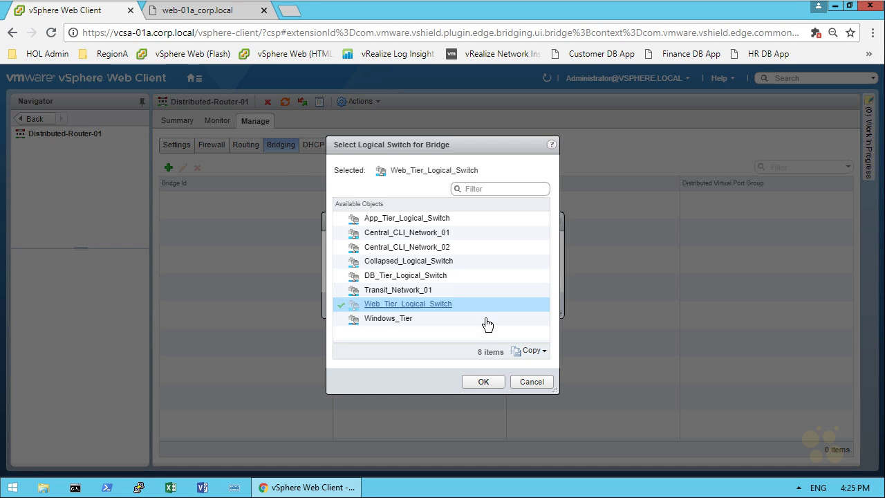
left_click(487, 381)
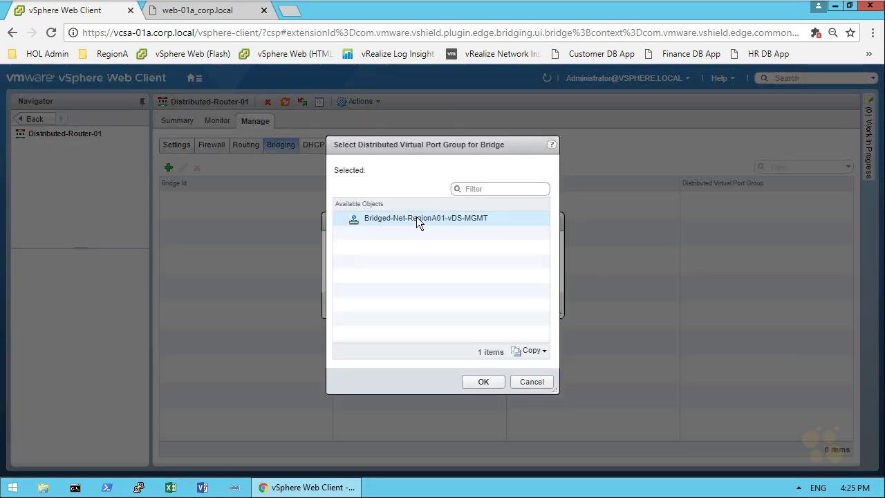
Step: Assign the distributed port group Bridged-Net-RegionA01-vDS-MGMT to the bridge, save it, and publish the bridging changes
left_click(384, 221)
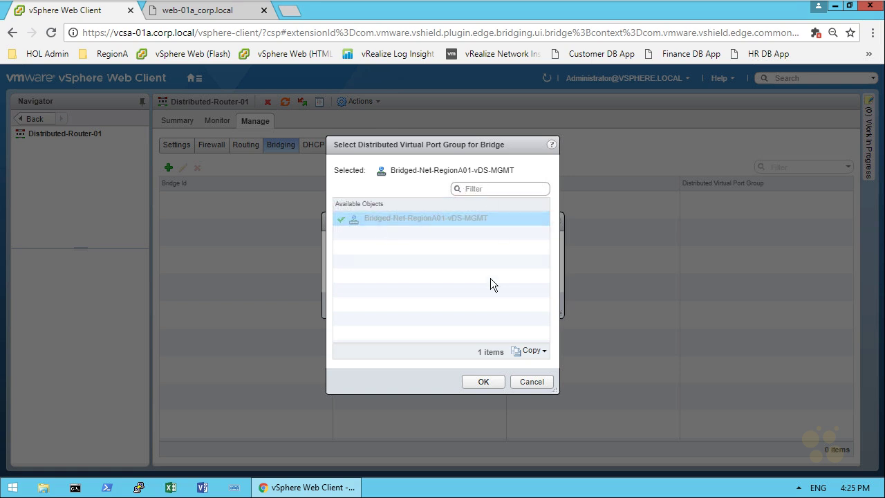
left_click(488, 383)
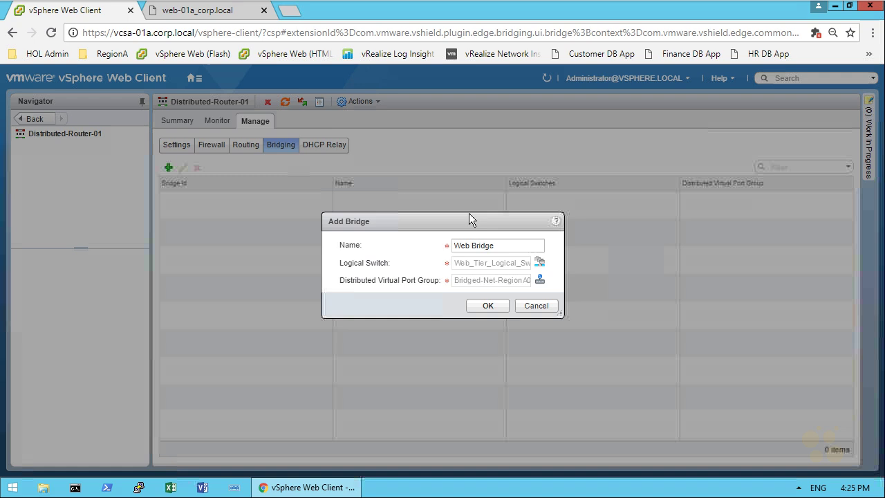
left_click(486, 306)
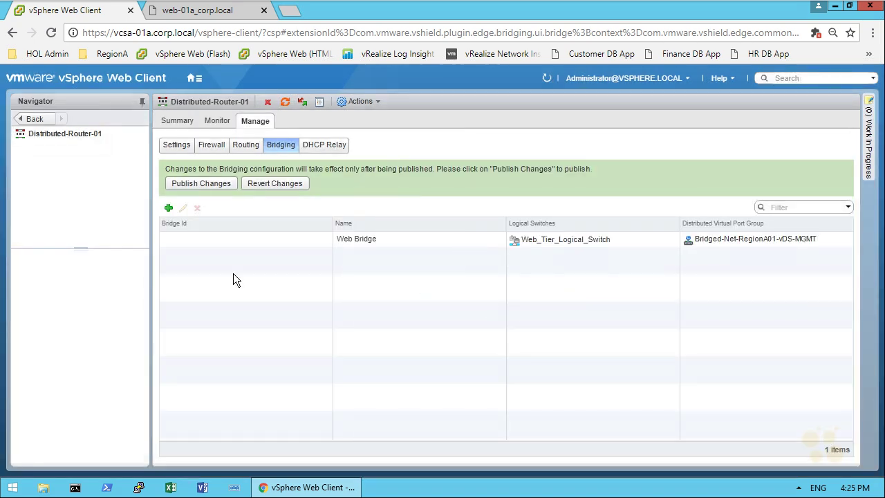
left_click(208, 183)
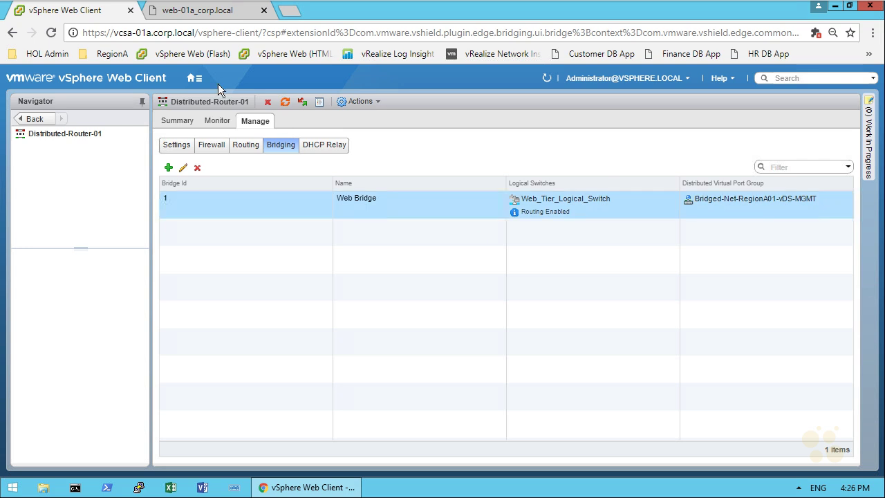
Step: Retest connectivity from the web-01a_corp.local console by sending three pings each to 172.16.10.12 and 172.16.10.1
left_click(193, 14)
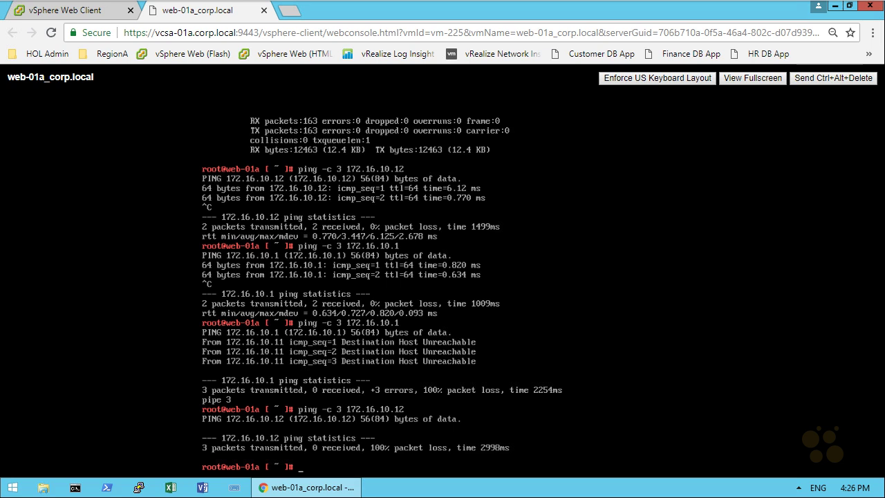
key("Up")
key("Return")
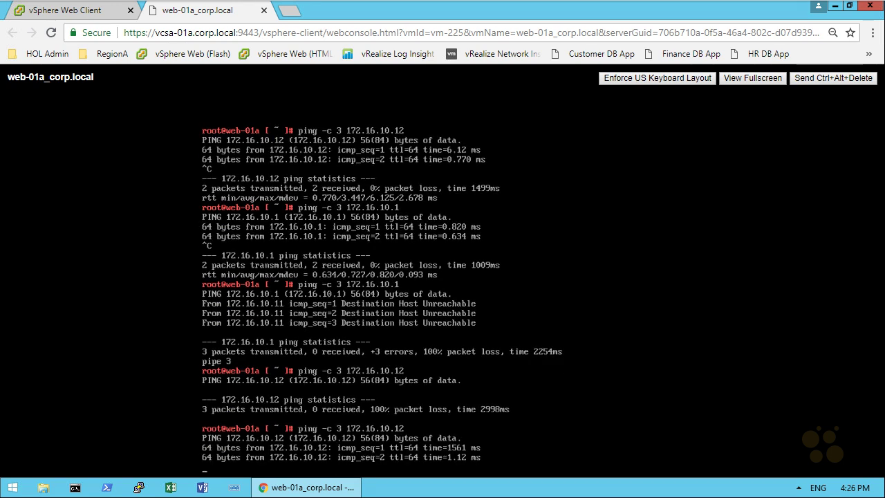
key("Up")
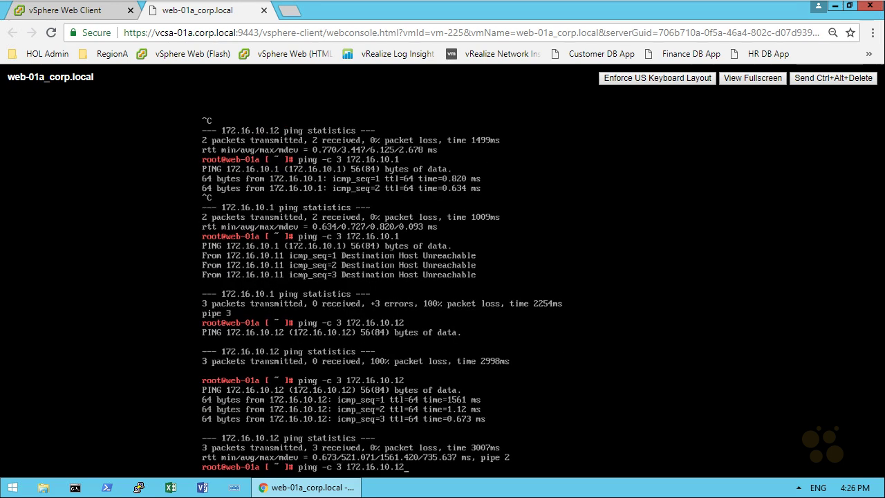
key("BackSpace")
key("Return")
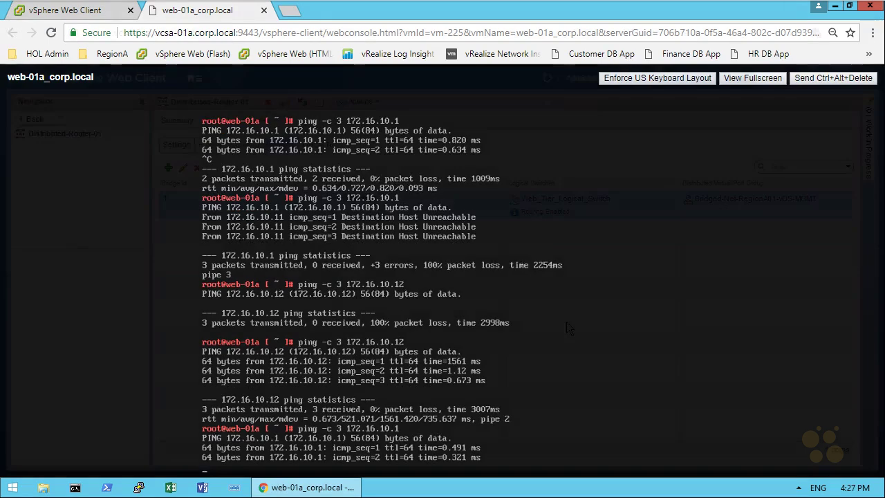